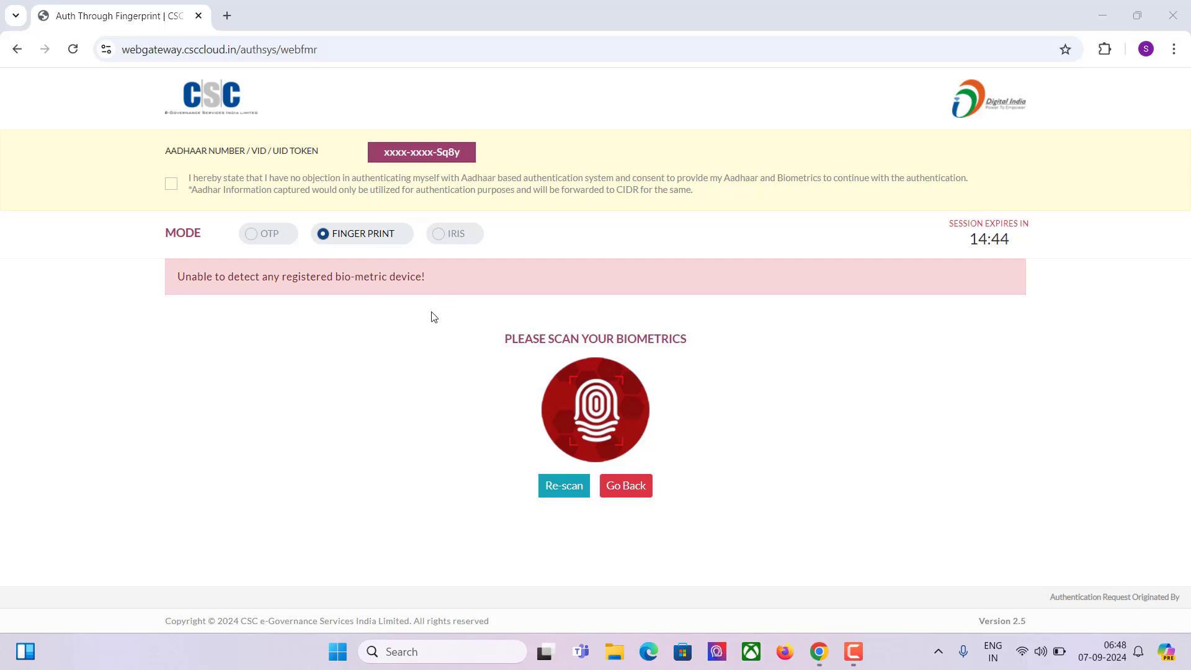
# - Search Windows for Control Panel and open its Programs and Features list of installed programs
pyautogui.press('super+d')
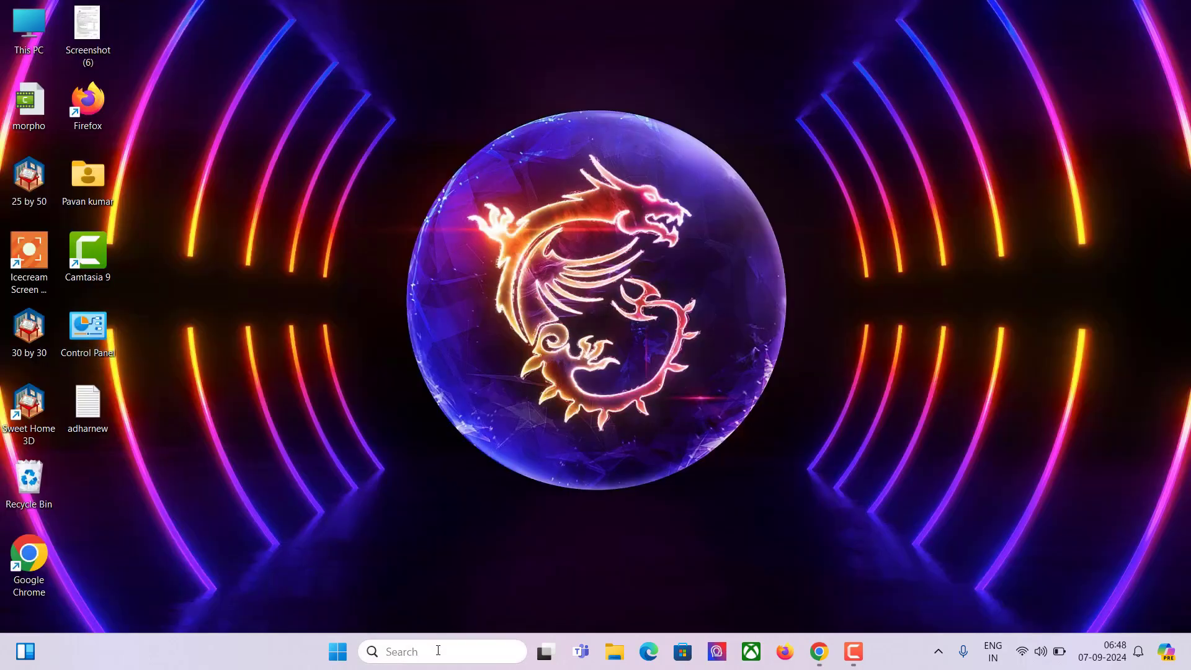
pyautogui.click(438, 650)
pyautogui.write('c')
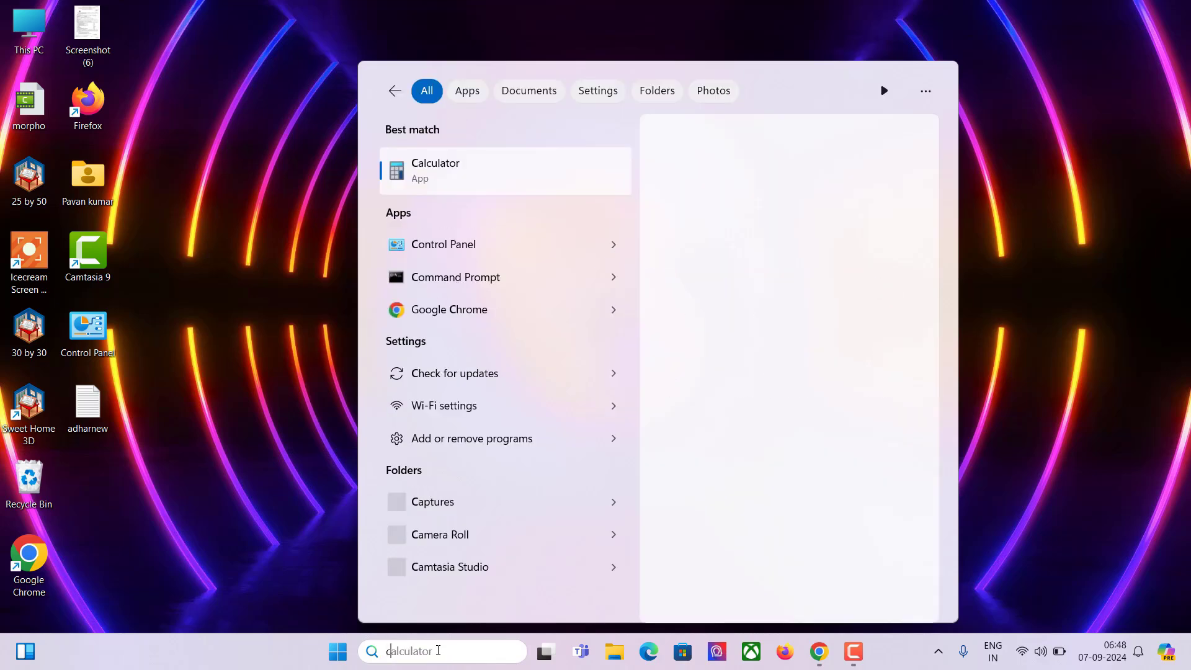
pyautogui.write('ontr')
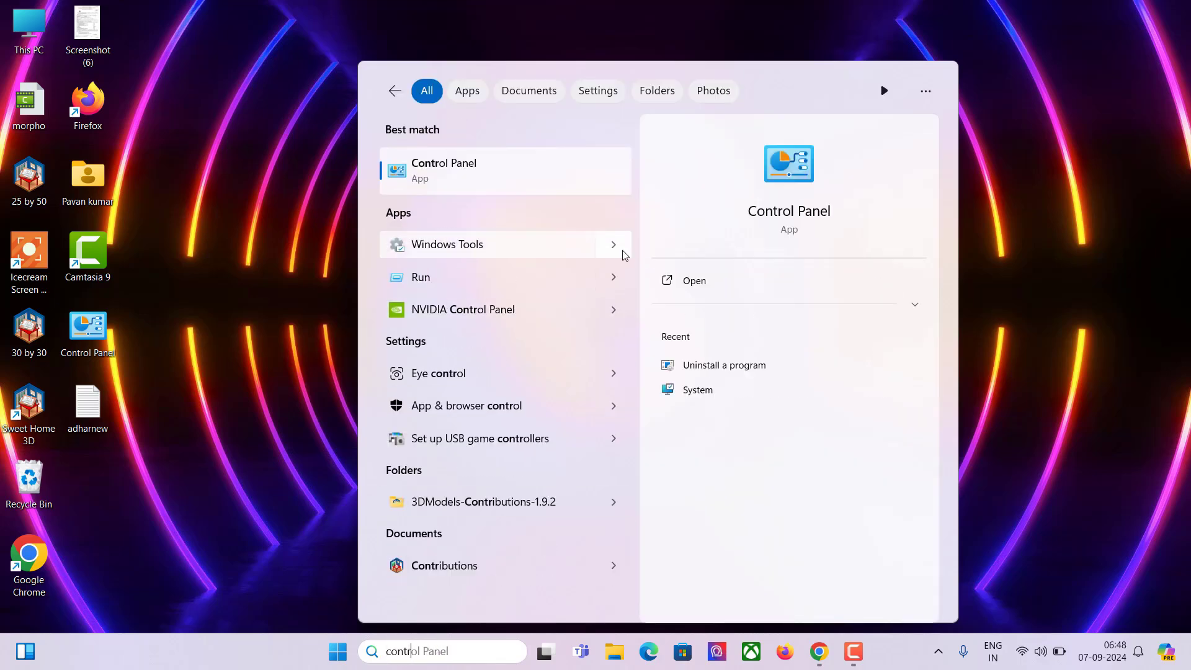
pyautogui.click(692, 280)
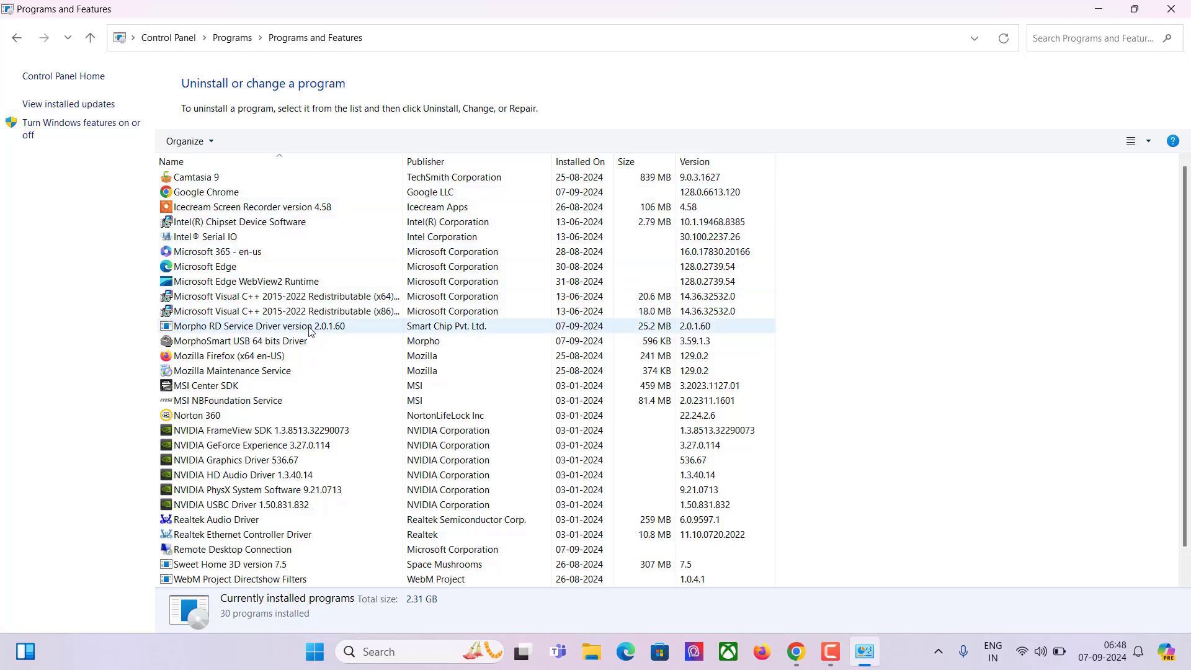
# - Uninstall Morpho RD Service Driver version 2.0.1.60 with all of its components
pyautogui.click(262, 328)
pyautogui.rightClick(262, 329)
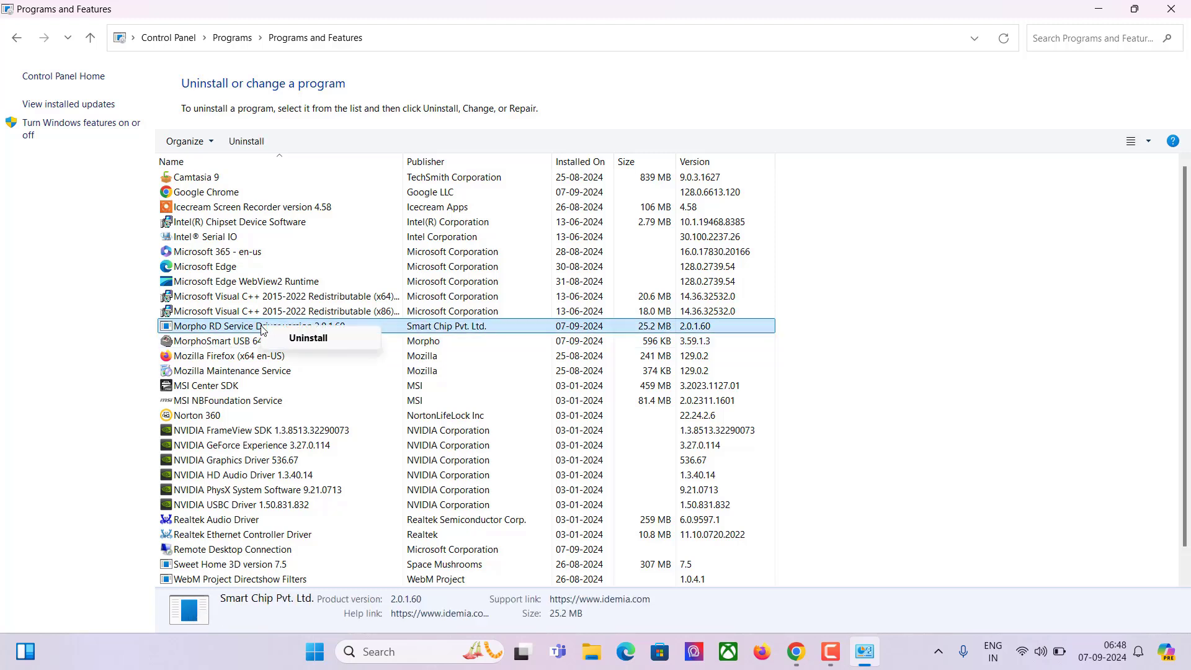
pyautogui.click(304, 340)
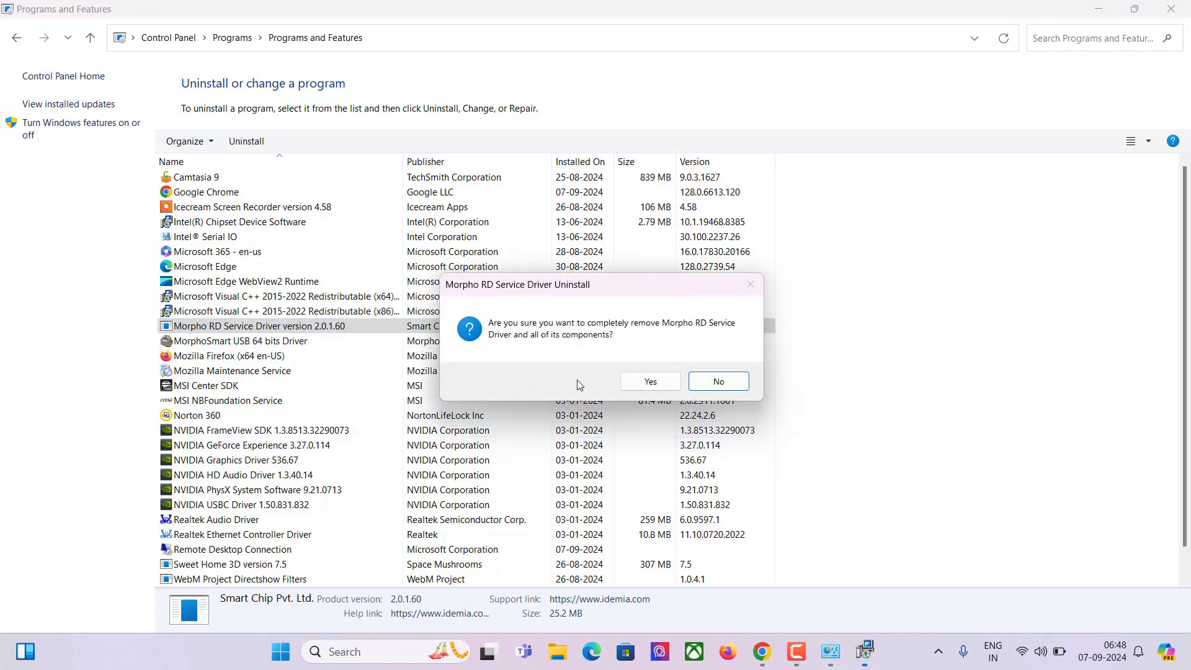
pyautogui.click(662, 381)
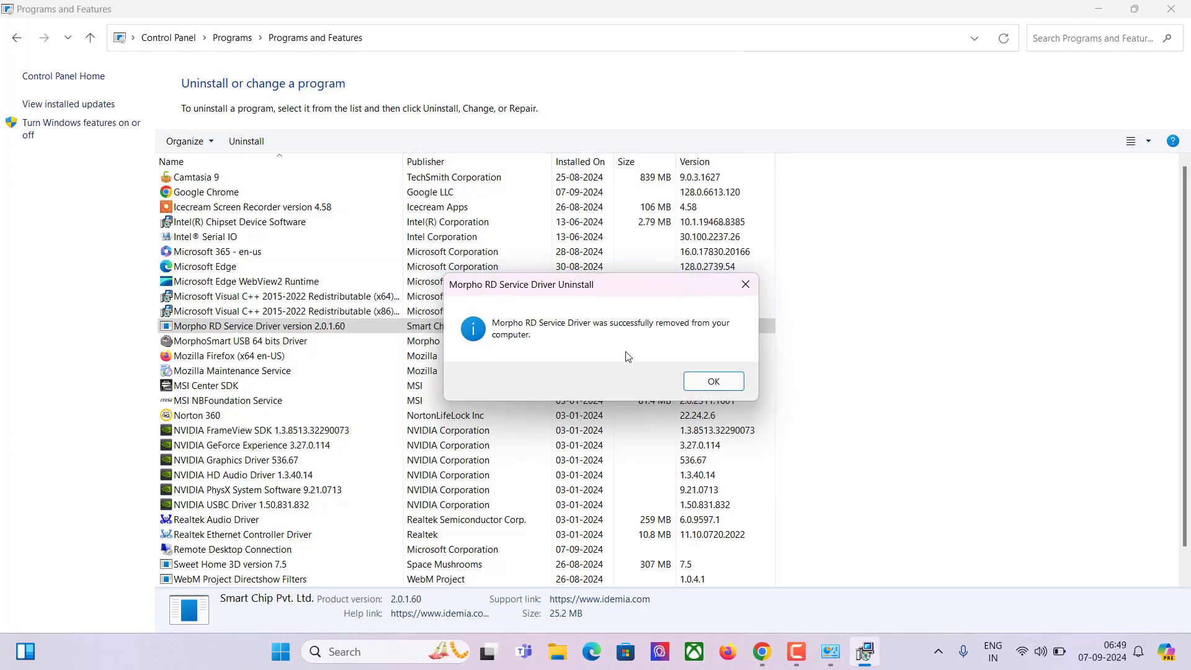
pyautogui.click(713, 381)
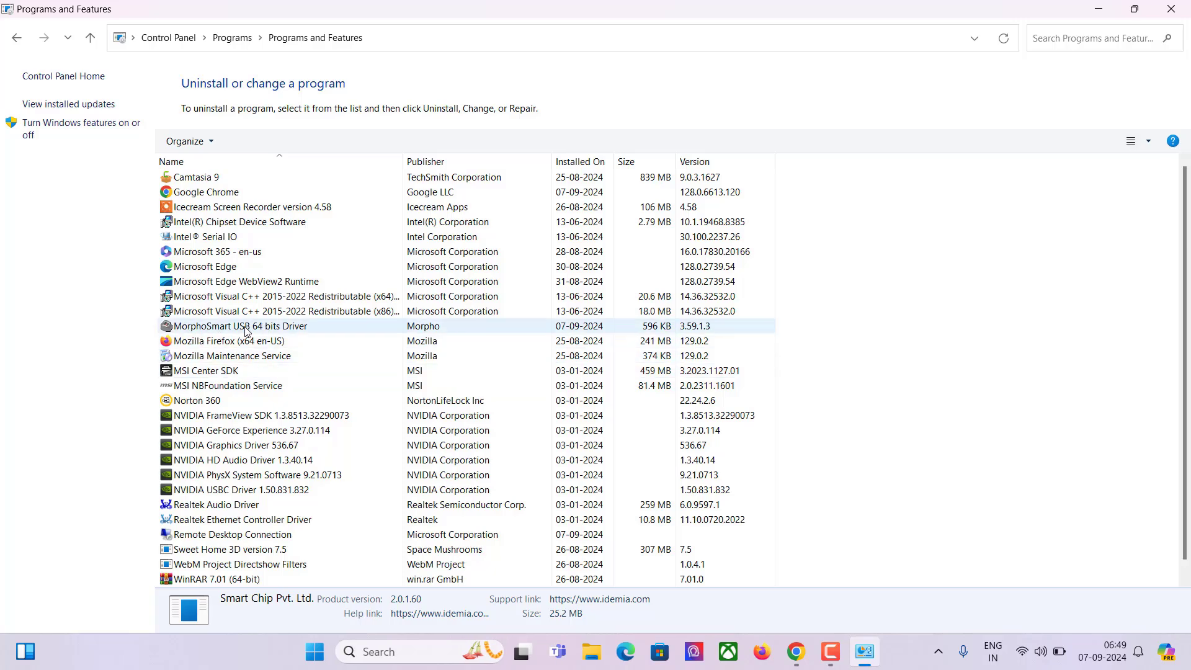
# - Uninstall the MorphoSmart USB 64 bits Driver and close the Programs and Features window
pyautogui.rightClick(246, 332)
pyautogui.click(291, 341)
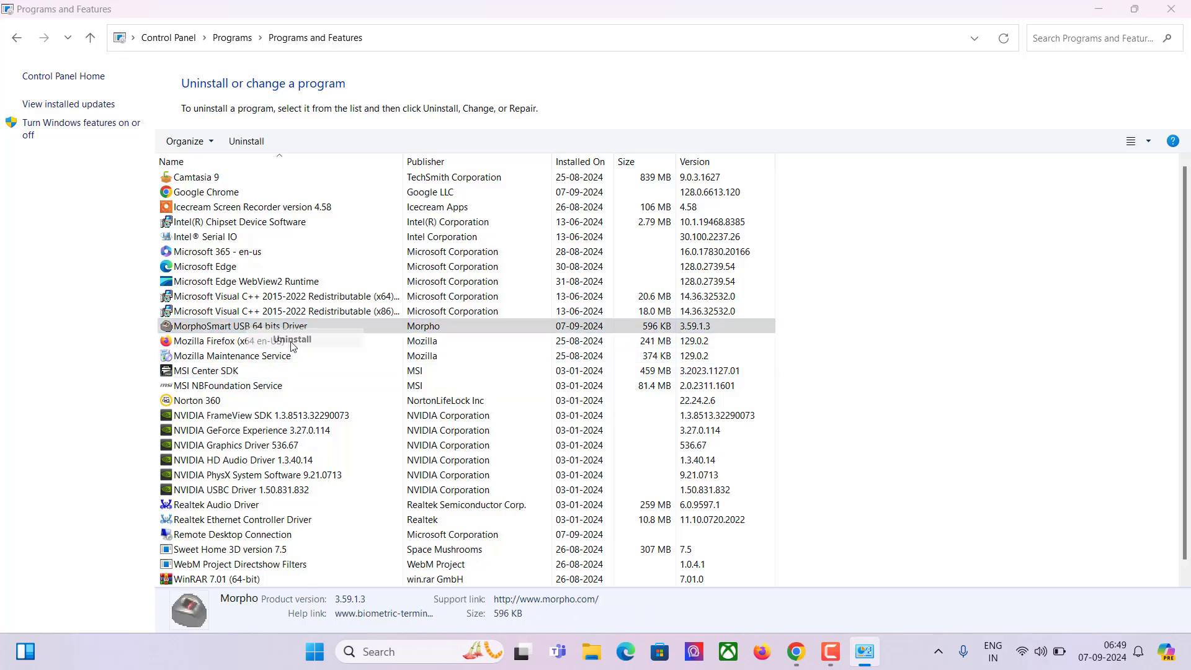
pyautogui.click(674, 321)
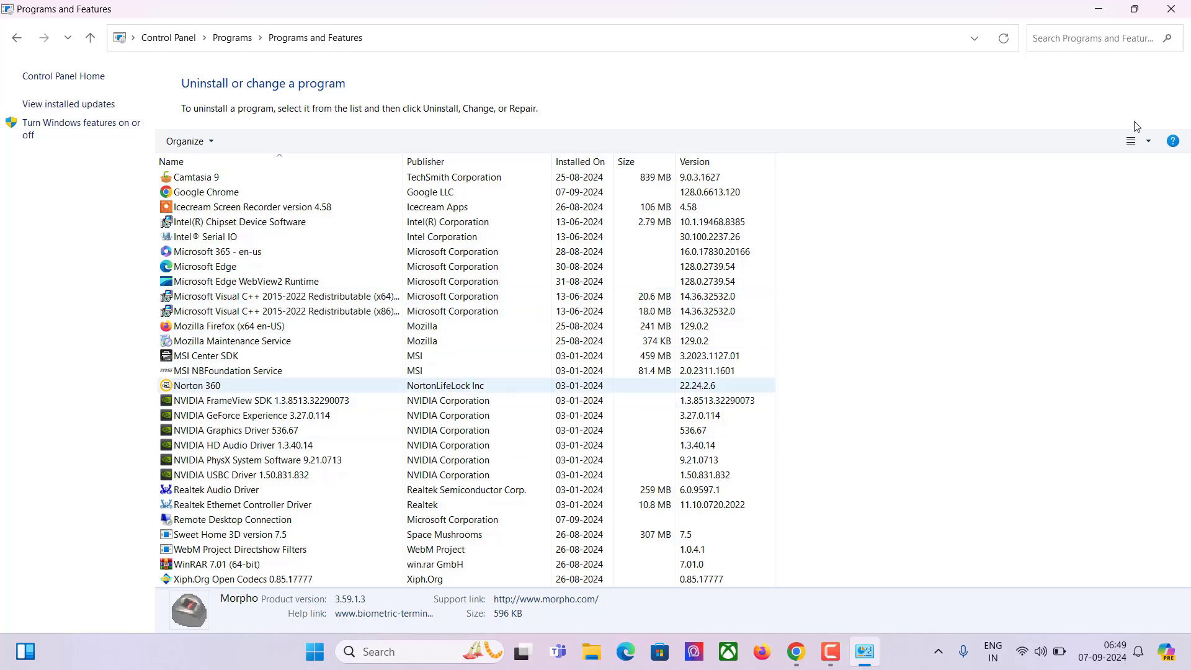
pyautogui.click(1186, 5)
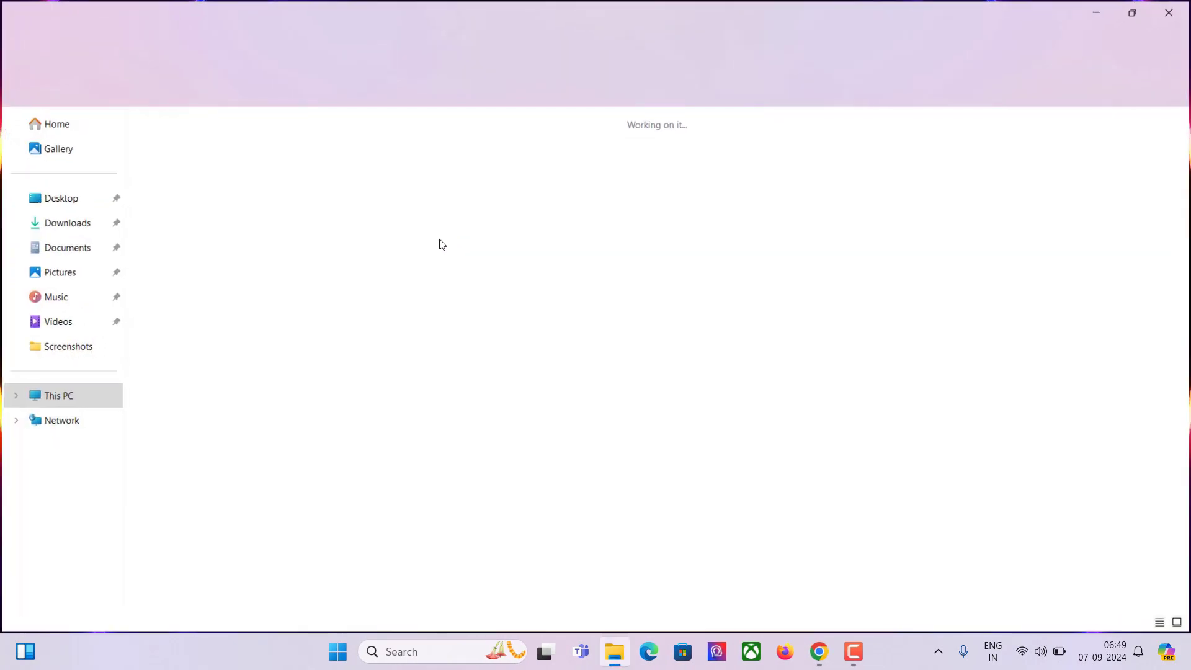
# - Delete the MORPHORDLOG folder from the Windows (C:) drive and close File Explorer
pyautogui.click(231, 161)
pyautogui.doubleClick(232, 161)
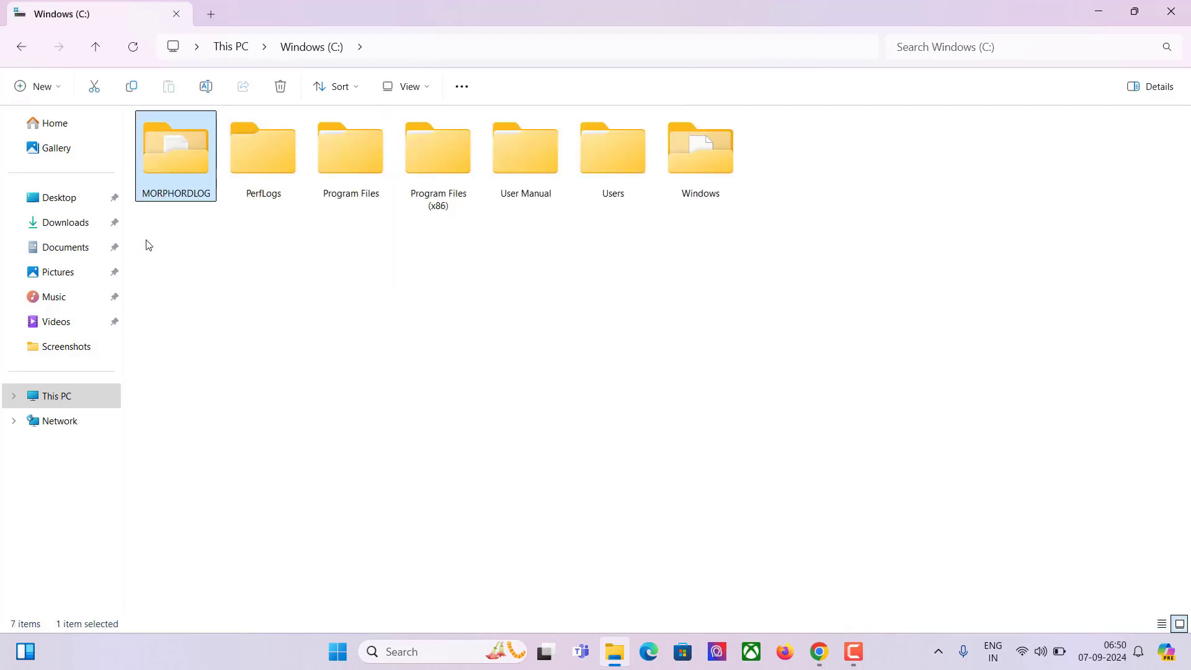
pyautogui.rightClick(185, 143)
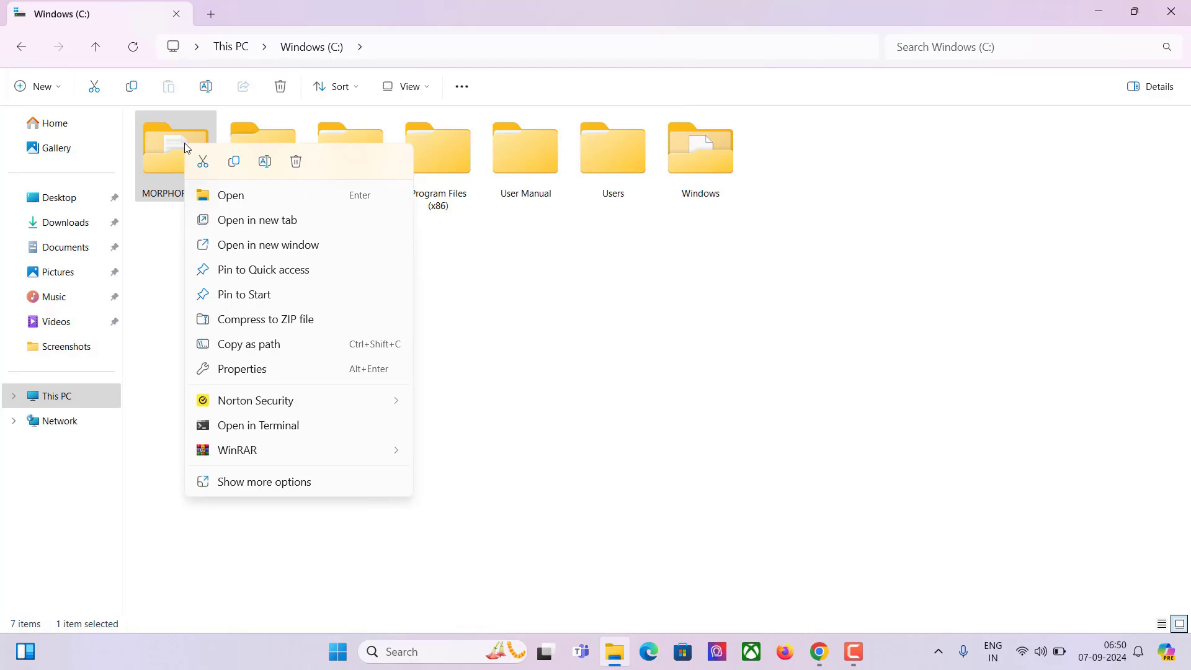
pyautogui.press('Escape')
pyautogui.press('Delete')
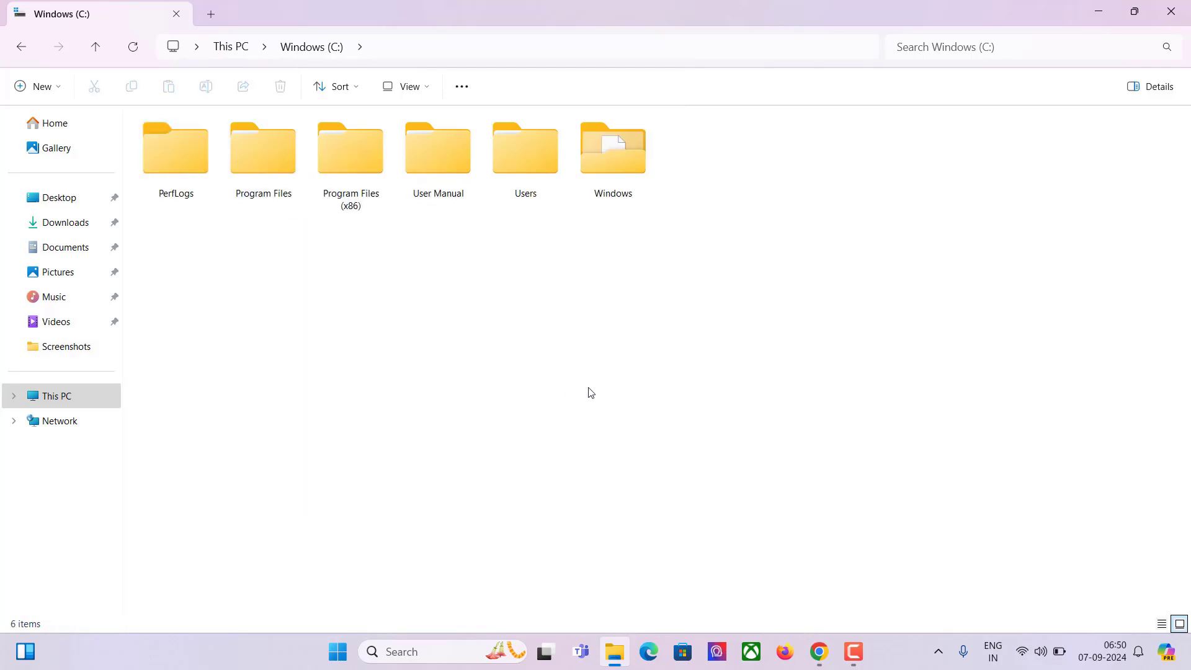
pyautogui.click(1171, 11)
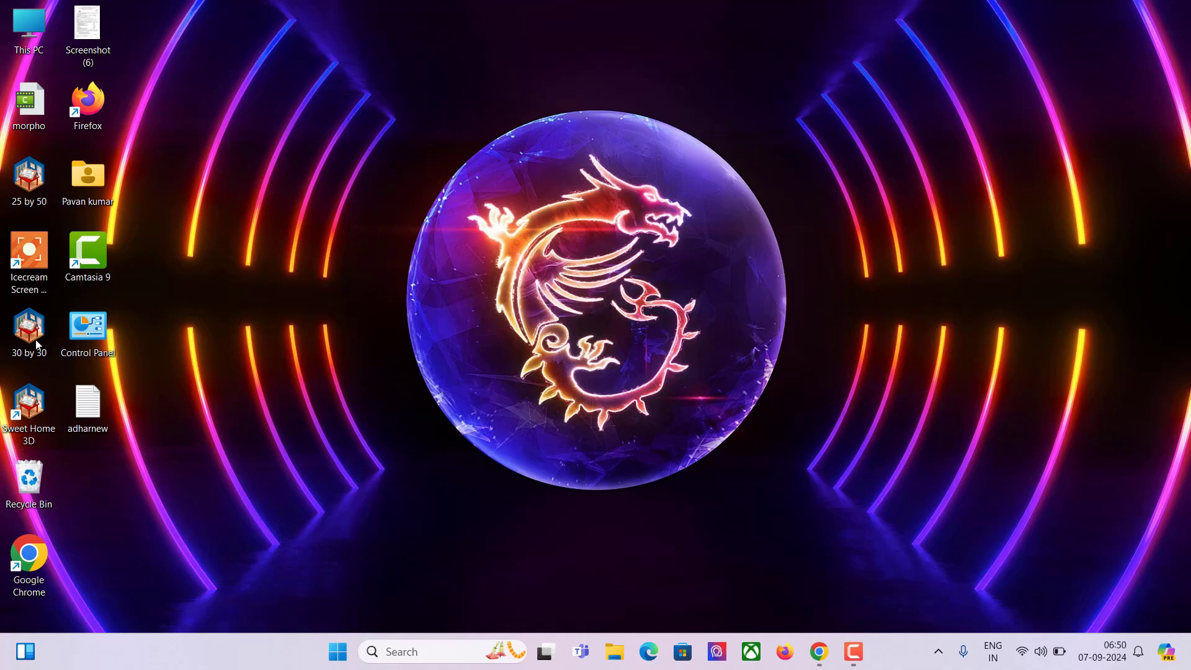
# - Permanently delete all items in the Recycle Bin and close its window
pyautogui.press('super+e')
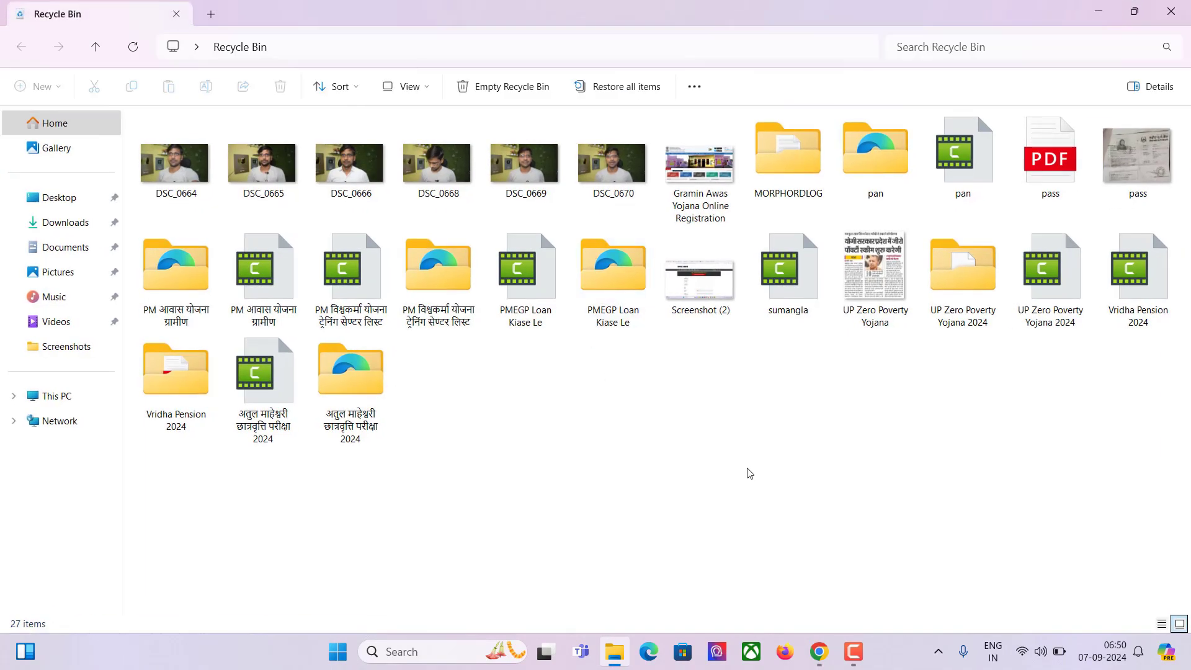
pyautogui.hotkey('ctrl', 'a')
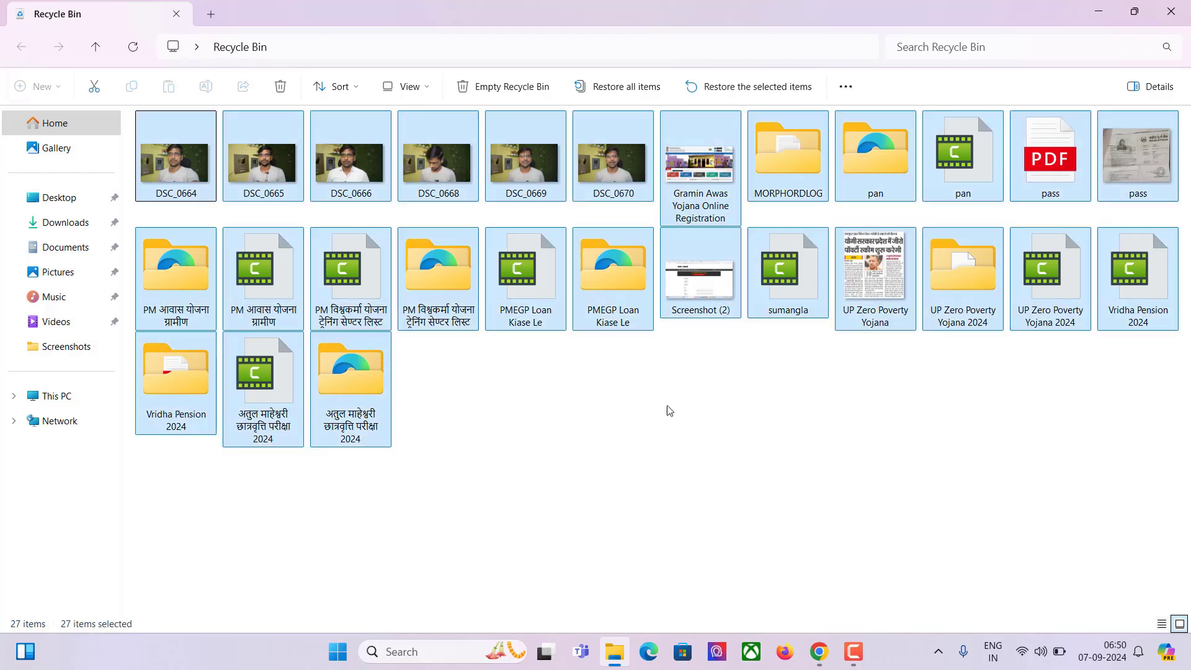
pyautogui.rightClick(526, 273)
pyautogui.click(575, 290)
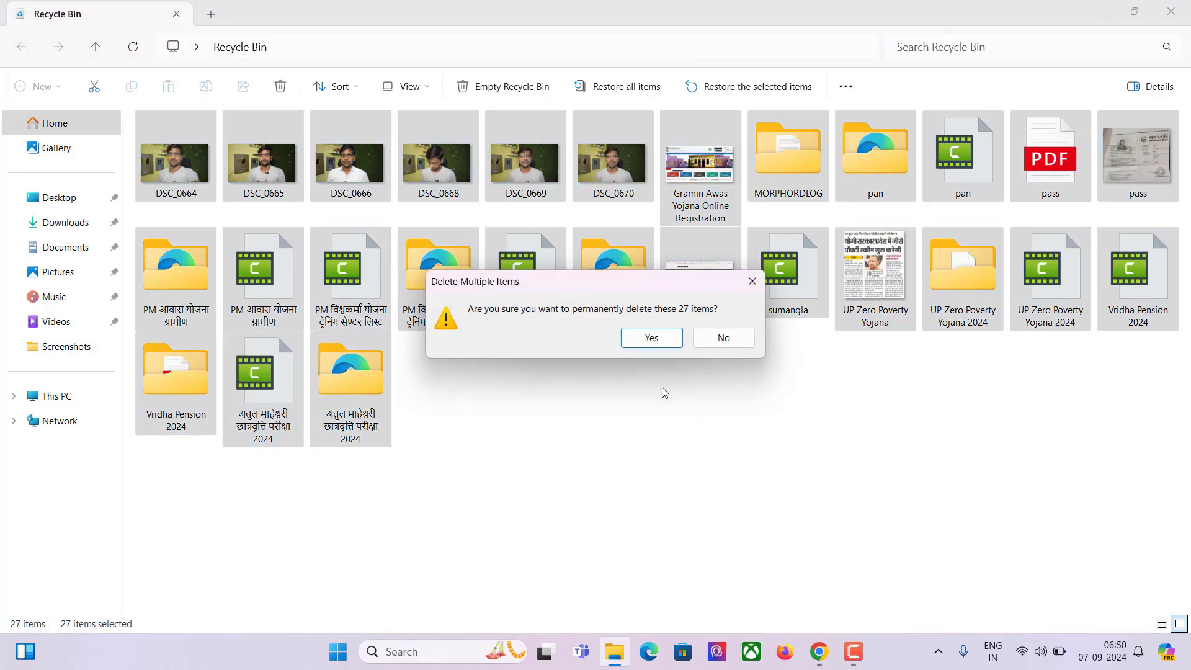
pyautogui.click(650, 337)
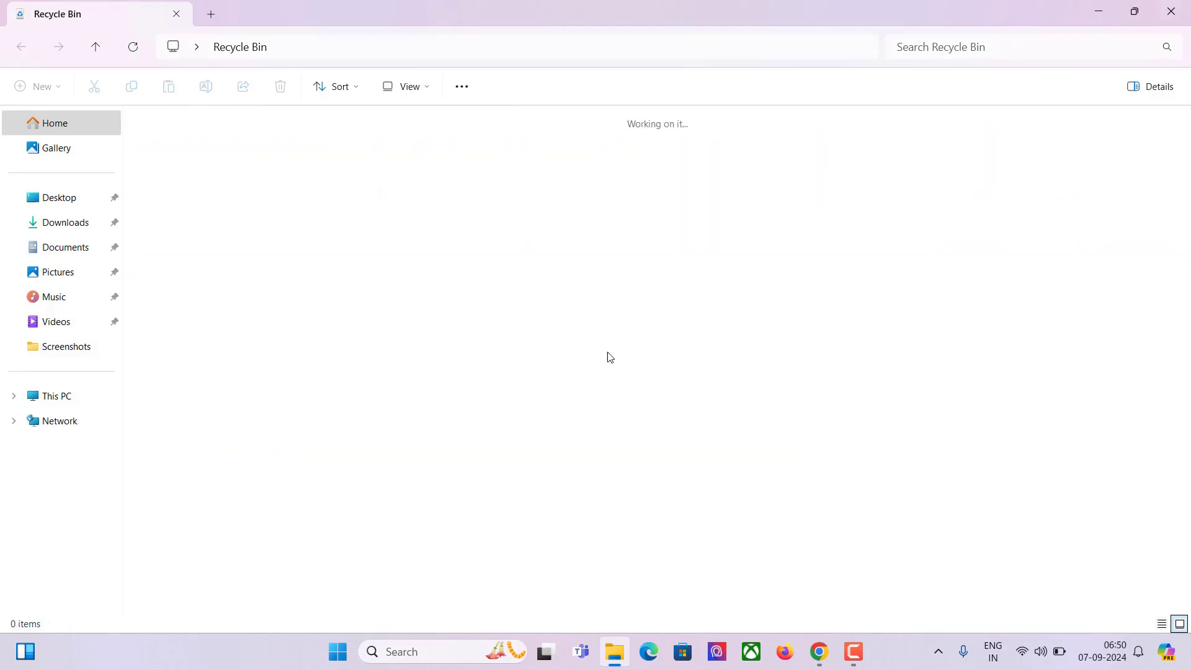
pyautogui.click(1170, 9)
# - Switch to Chrome, search for "morpho rd service" in a new tab and open the RD Service Online website
pyautogui.hotkey('alt', 'Tab')
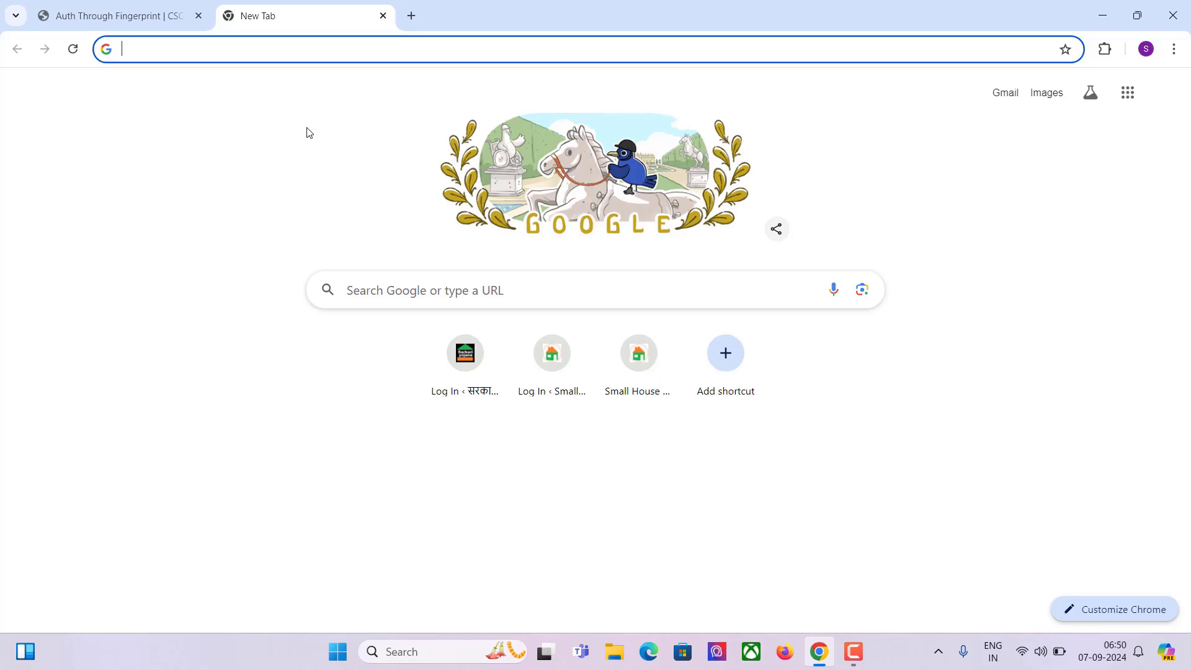
pyautogui.write('mo')
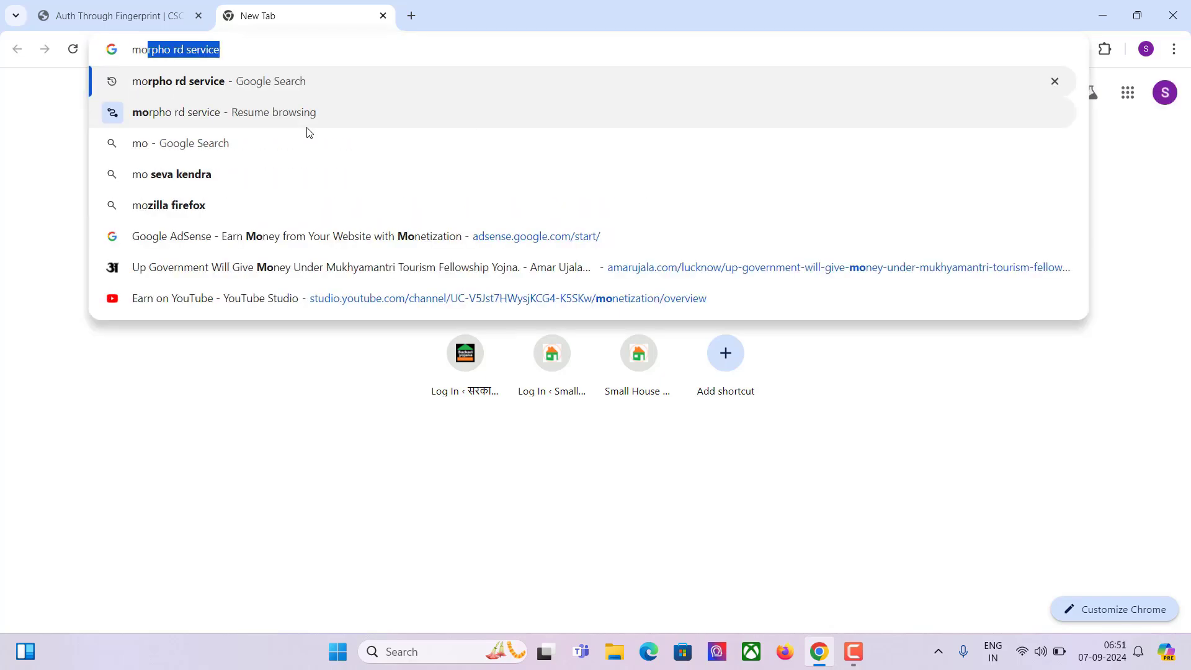
pyautogui.press('Return')
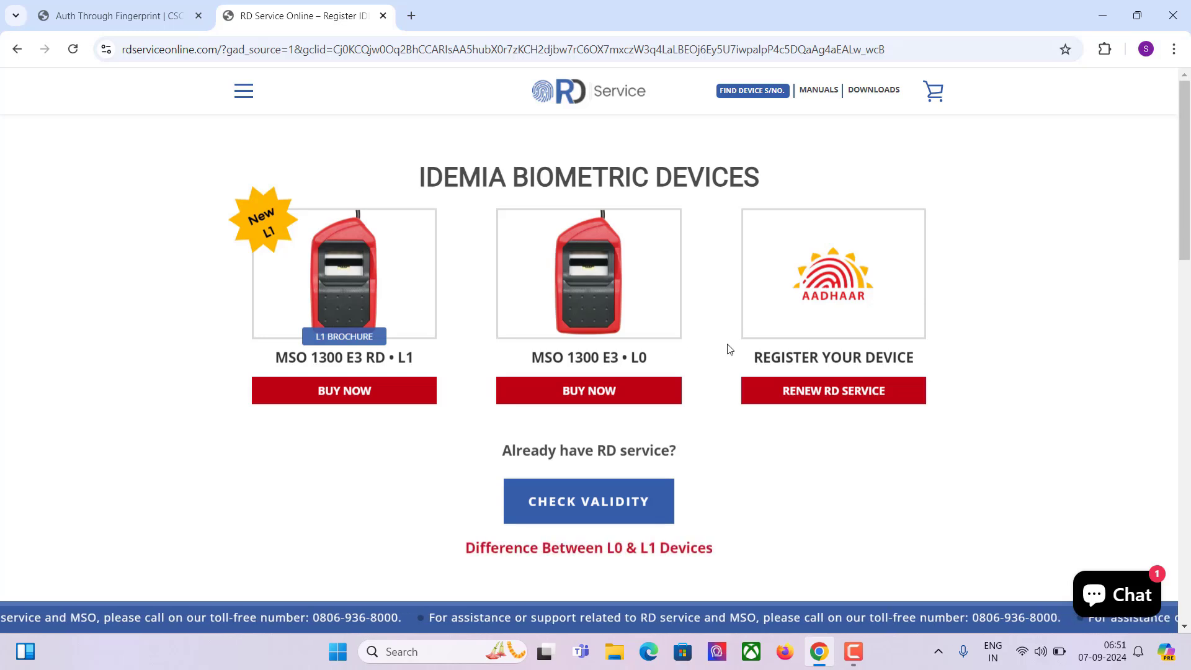
# - Look through the MSO1300E3 L0 and L1 driver lists and examine the "Difference Between L0 & L1 Devices" PDF for the device label differences
pyautogui.moveTo(873, 91)
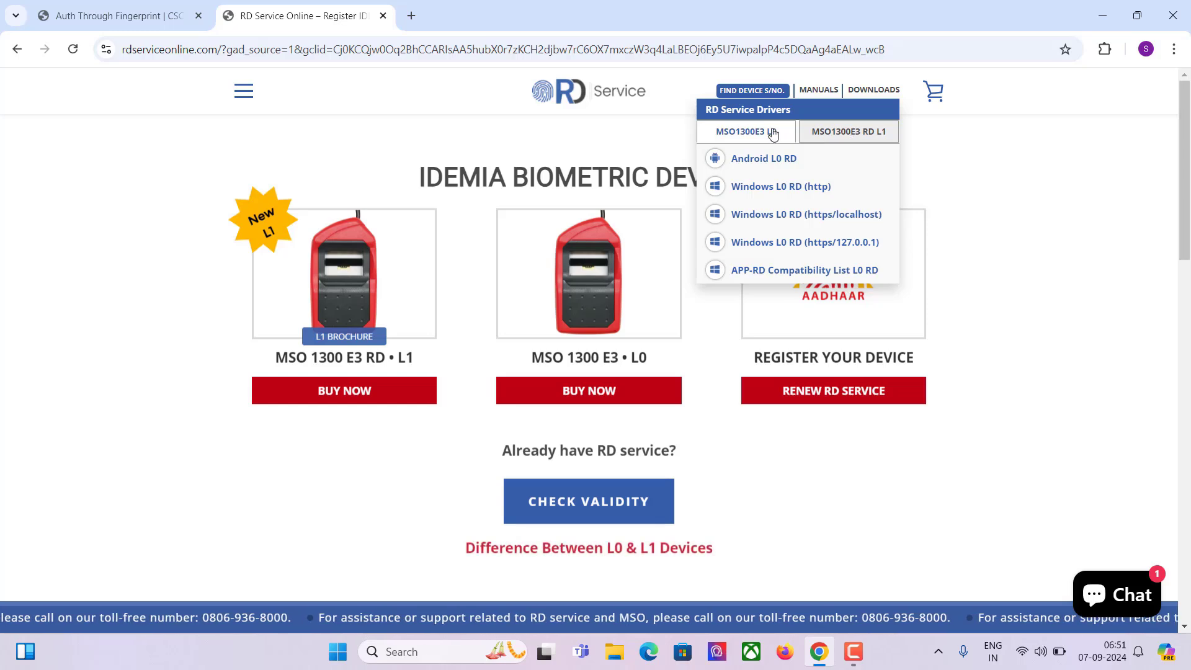
pyautogui.click(850, 138)
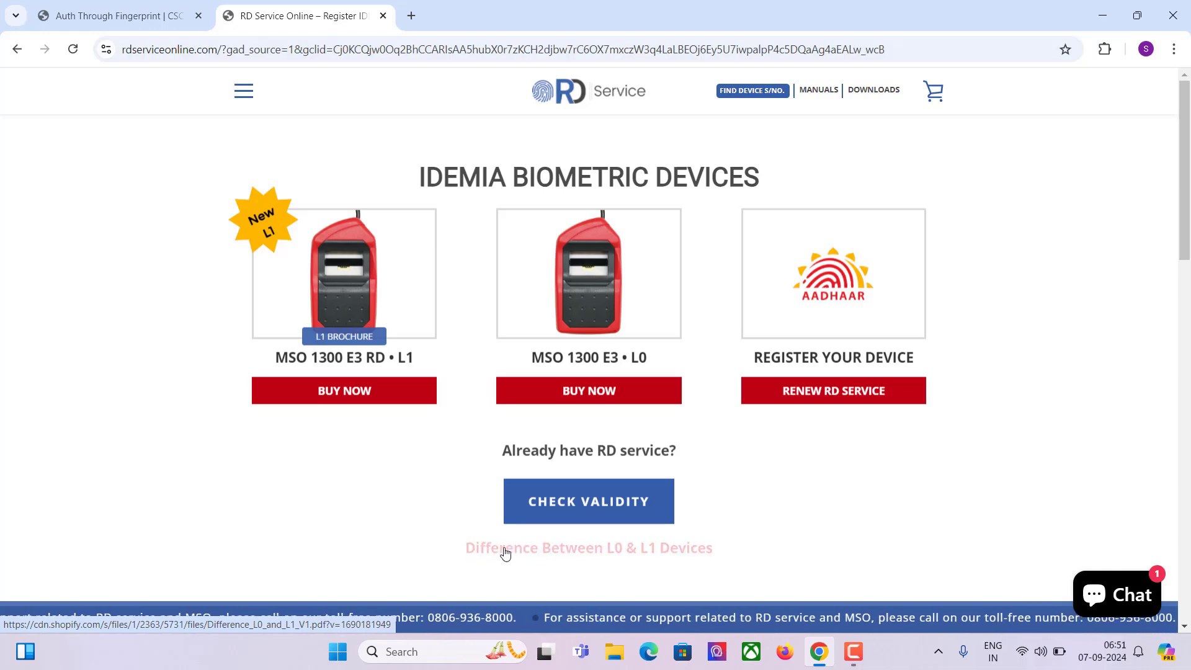
pyautogui.click(643, 556)
pyautogui.scroll(-15, 700, 407)
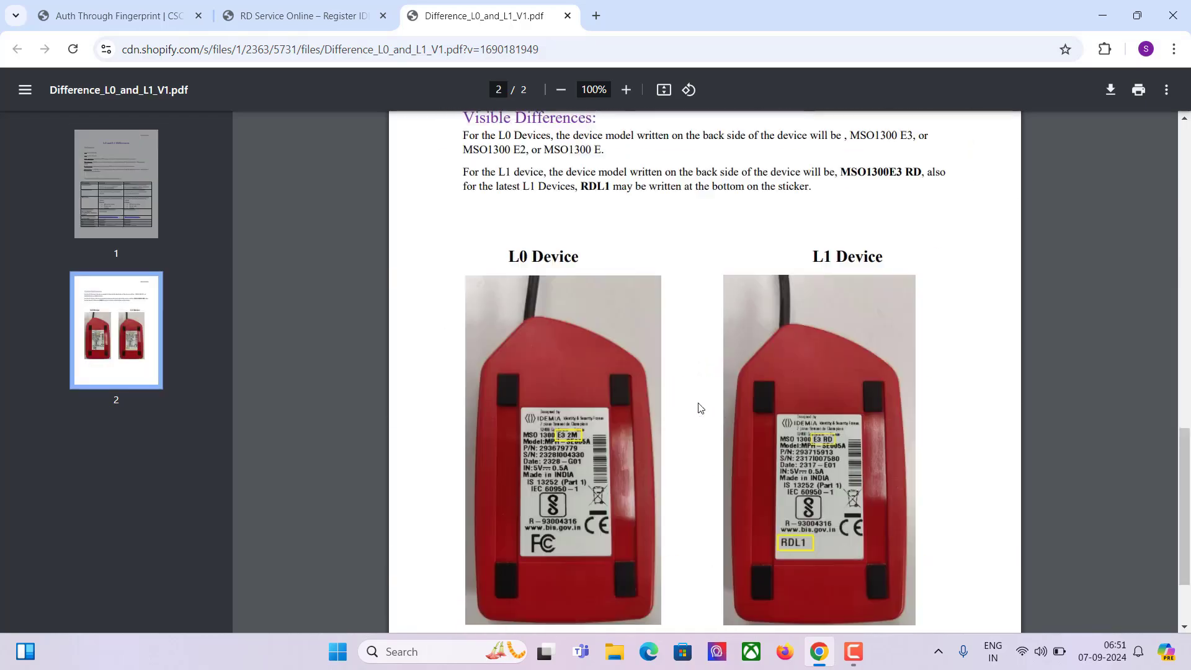
pyautogui.click(627, 92)
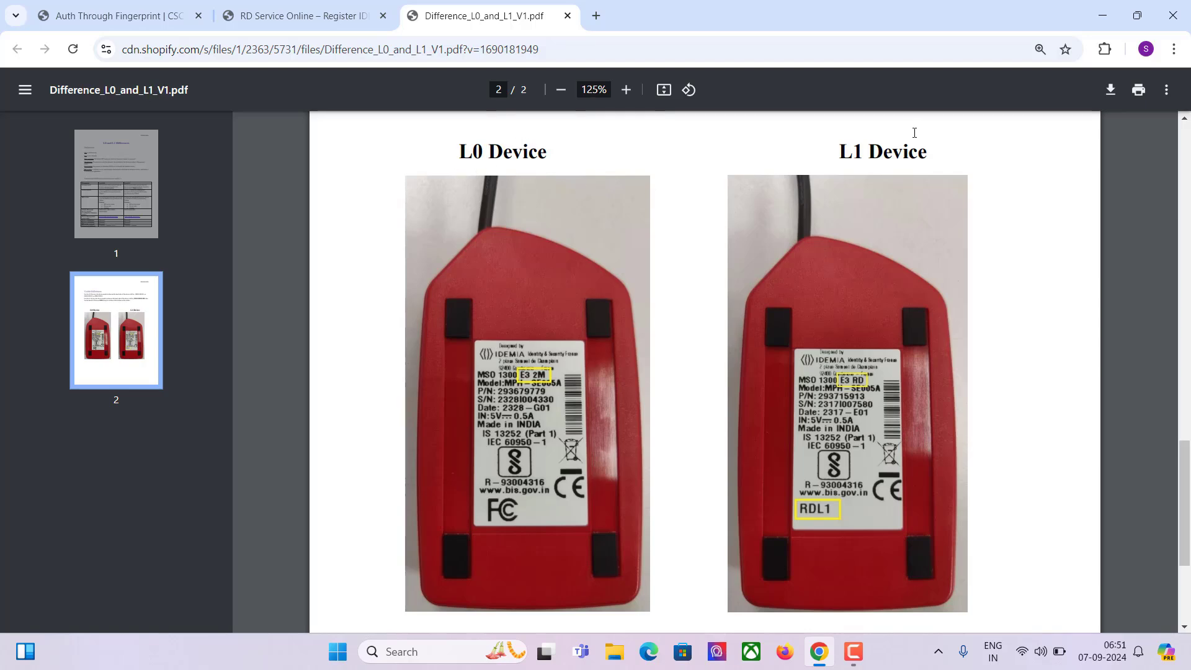
pyautogui.scroll(1, 571, 407)
pyautogui.scroll(-1, 575, 409)
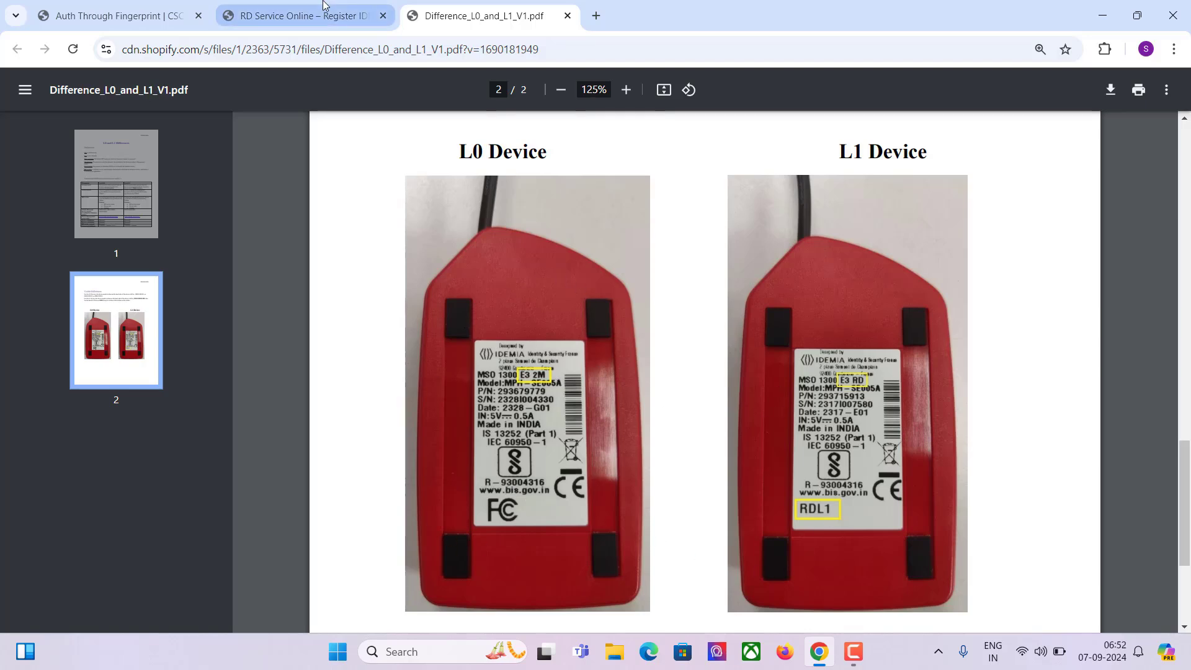
pyautogui.click(298, 5)
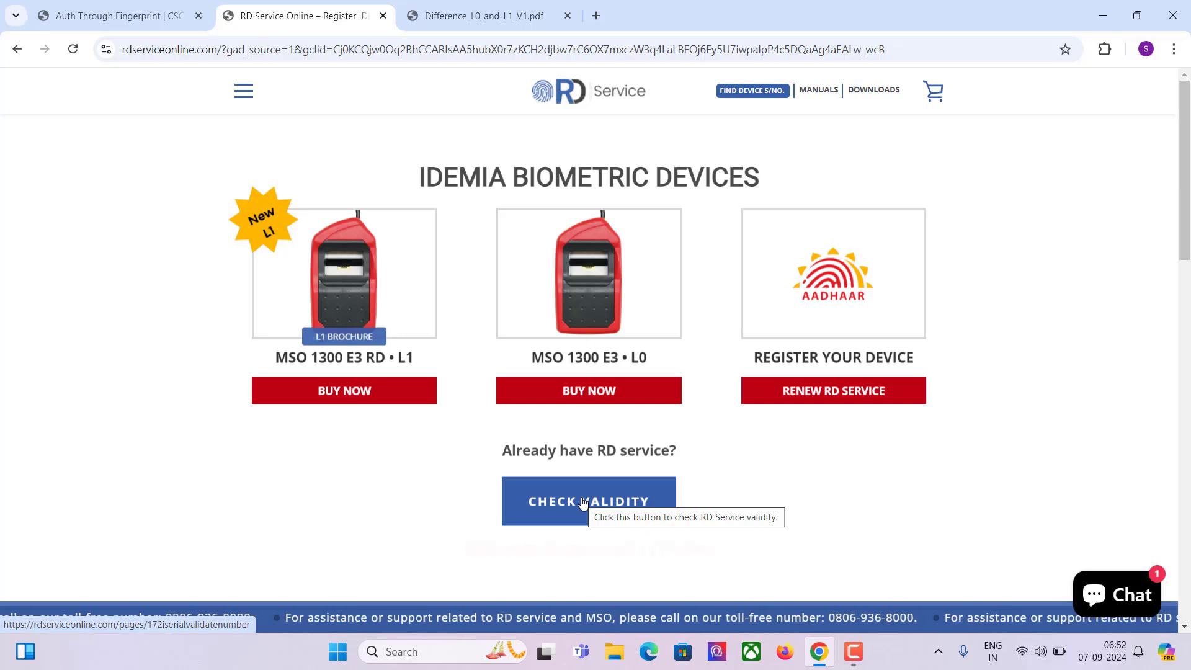
pyautogui.click(480, 5)
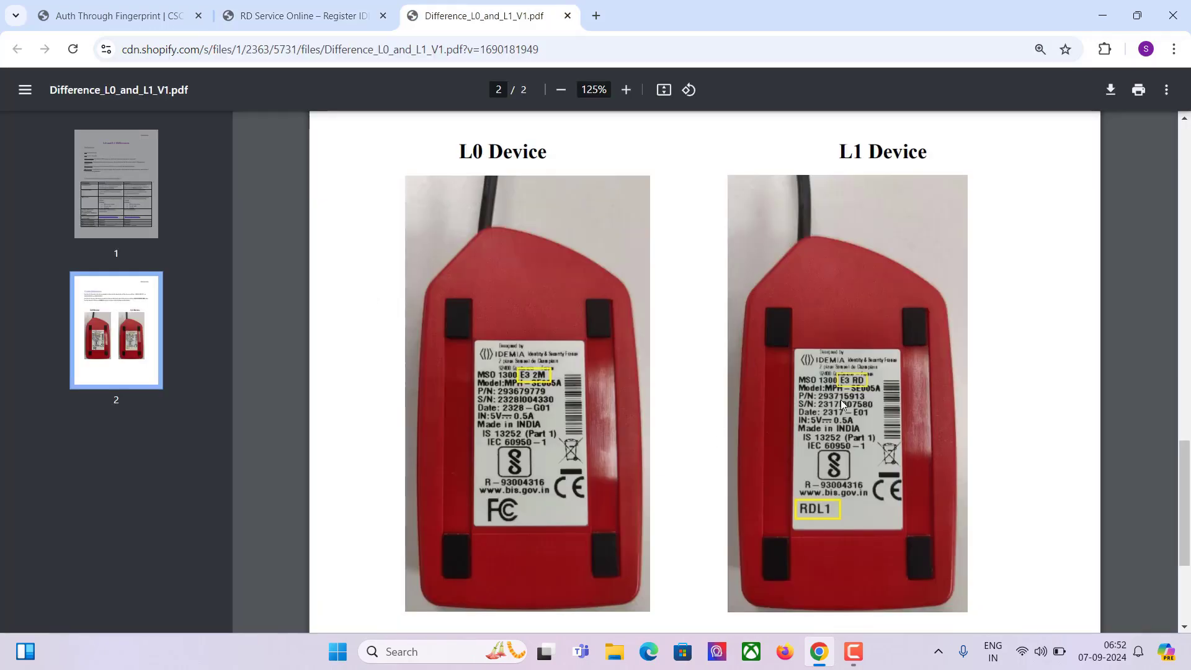
# - Download the MSO1300E3 L0 driver "Windows L0 RD (https/localhost)" from RD Service Online and show the ZIP file in its folder
pyautogui.click(379, 5)
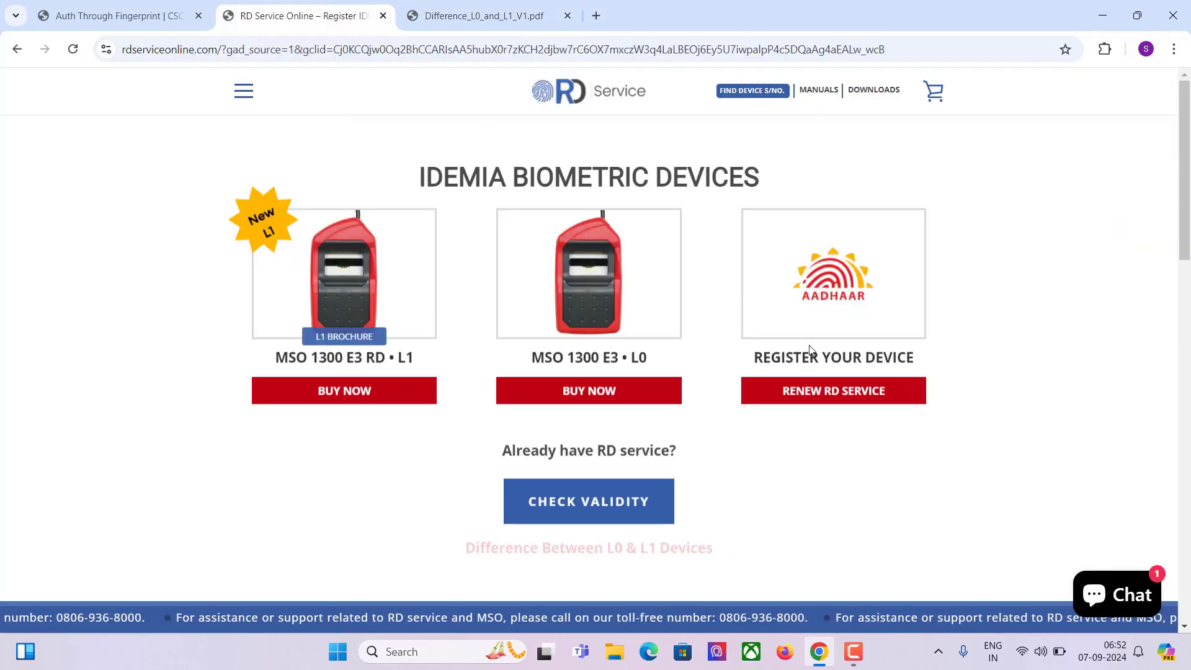
pyautogui.moveTo(881, 93)
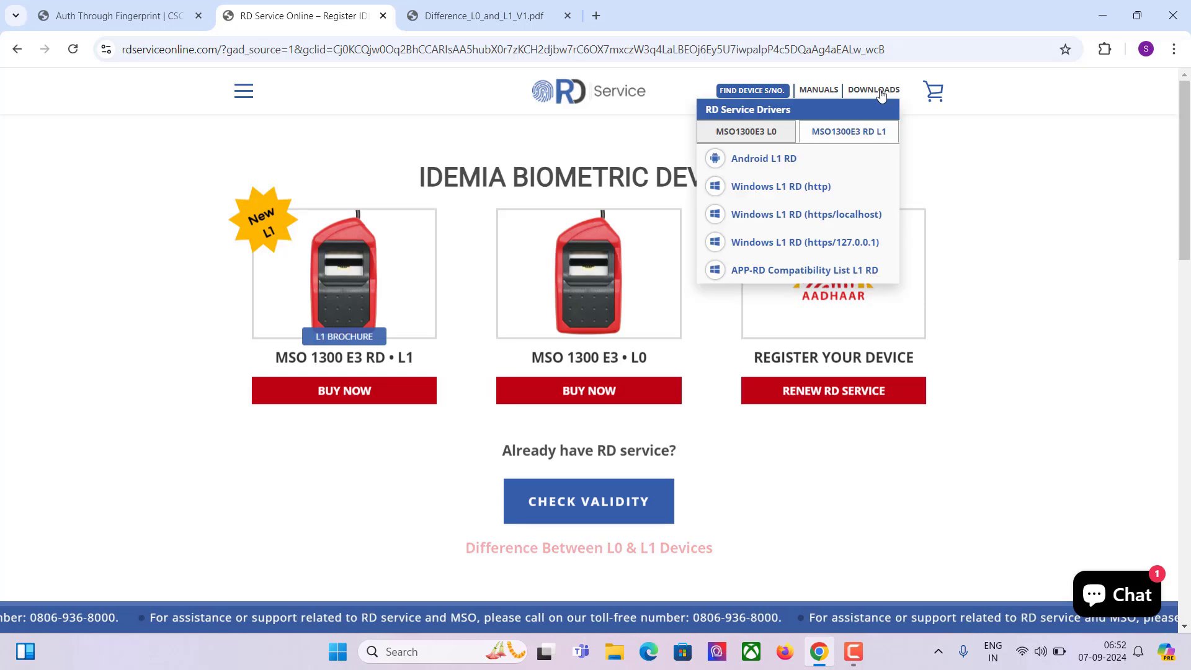
pyautogui.click(763, 134)
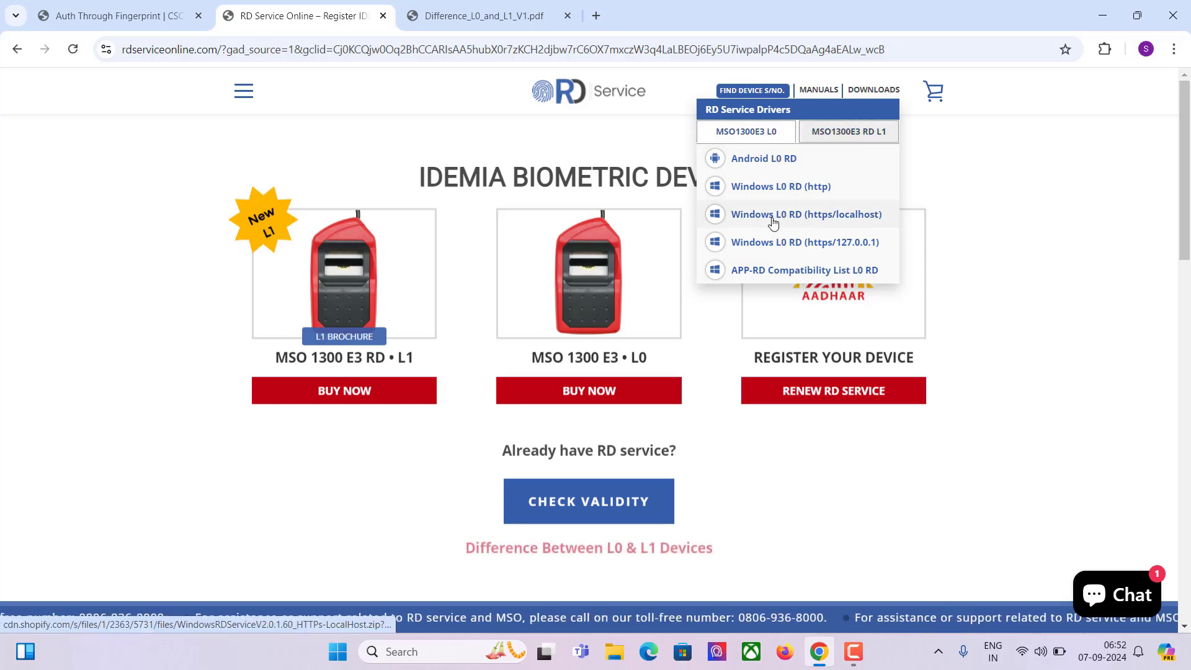
pyautogui.click(816, 222)
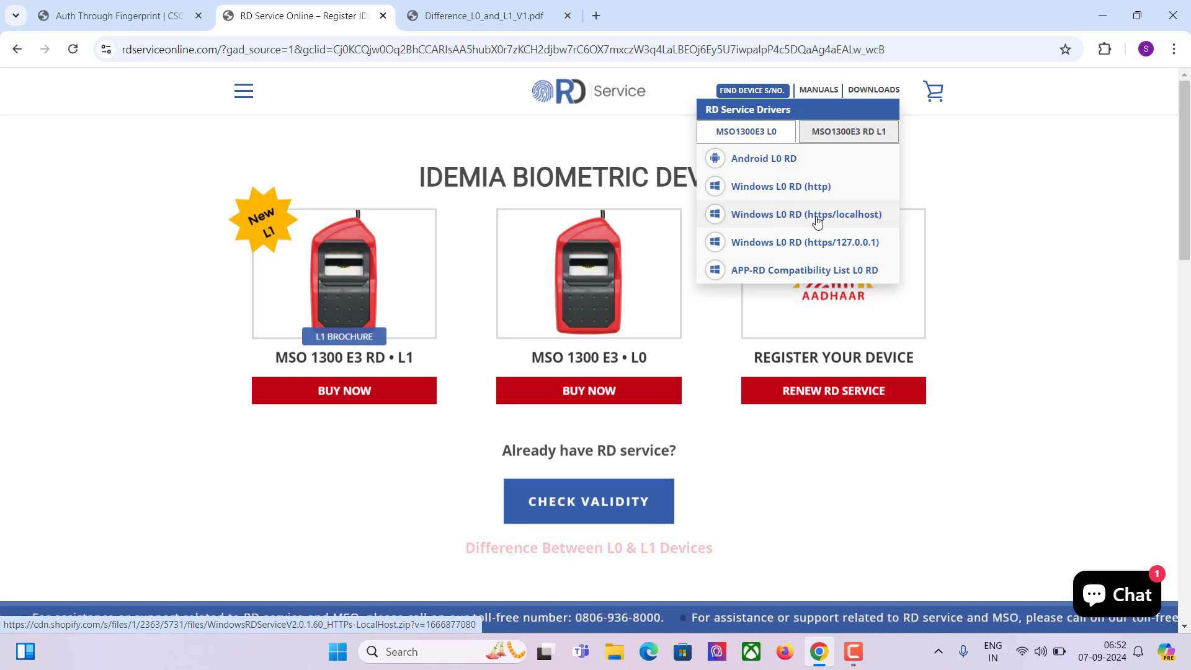
pyautogui.click(816, 214)
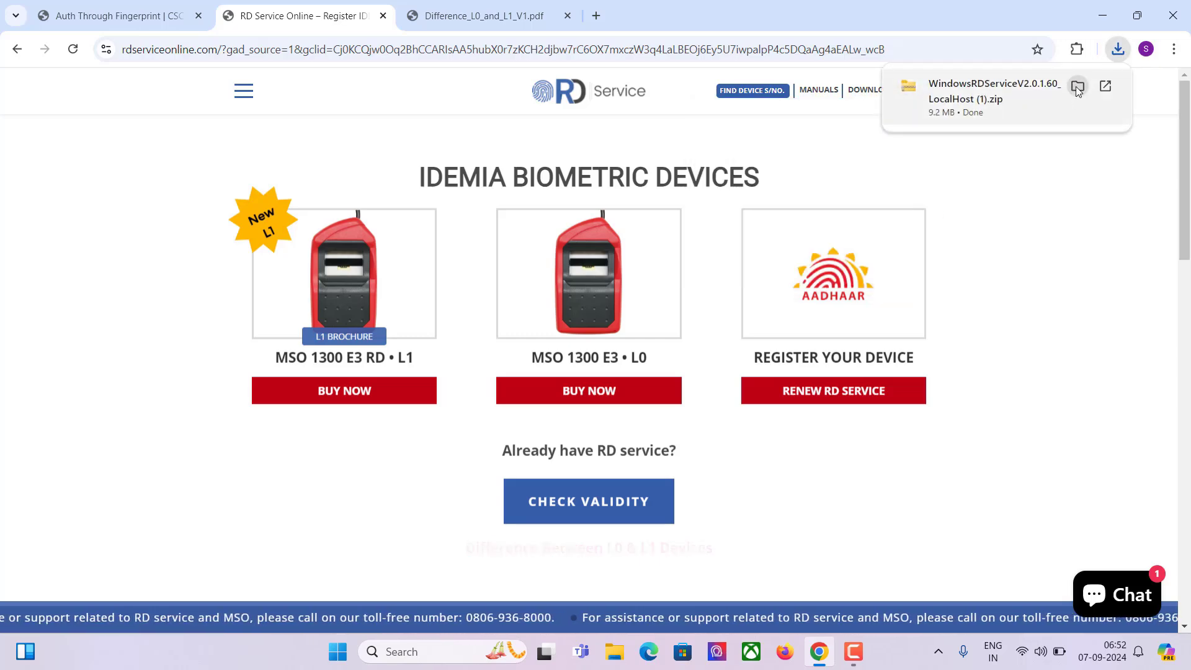
pyautogui.click(1077, 86)
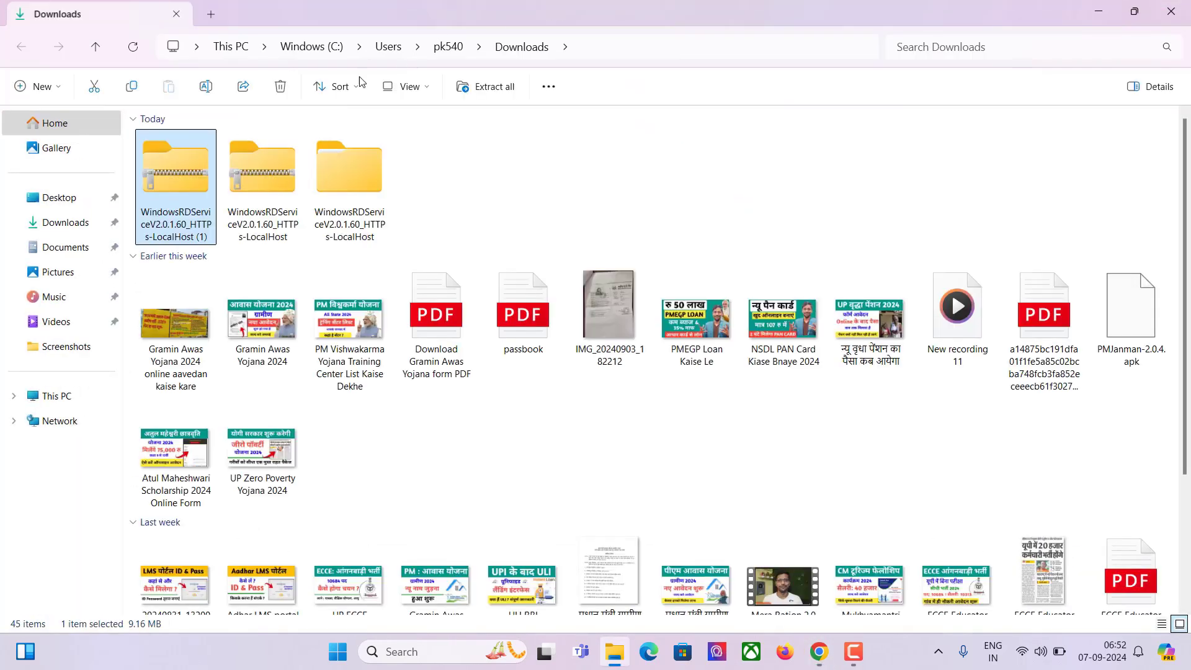
# - Extract the downloaded "WindowsRDServiceV2.0.1.60_HTTPs-LocalHost (1)" ZIP into the suggested folder in Downloads, showing the files when complete
pyautogui.rightClick(177, 173)
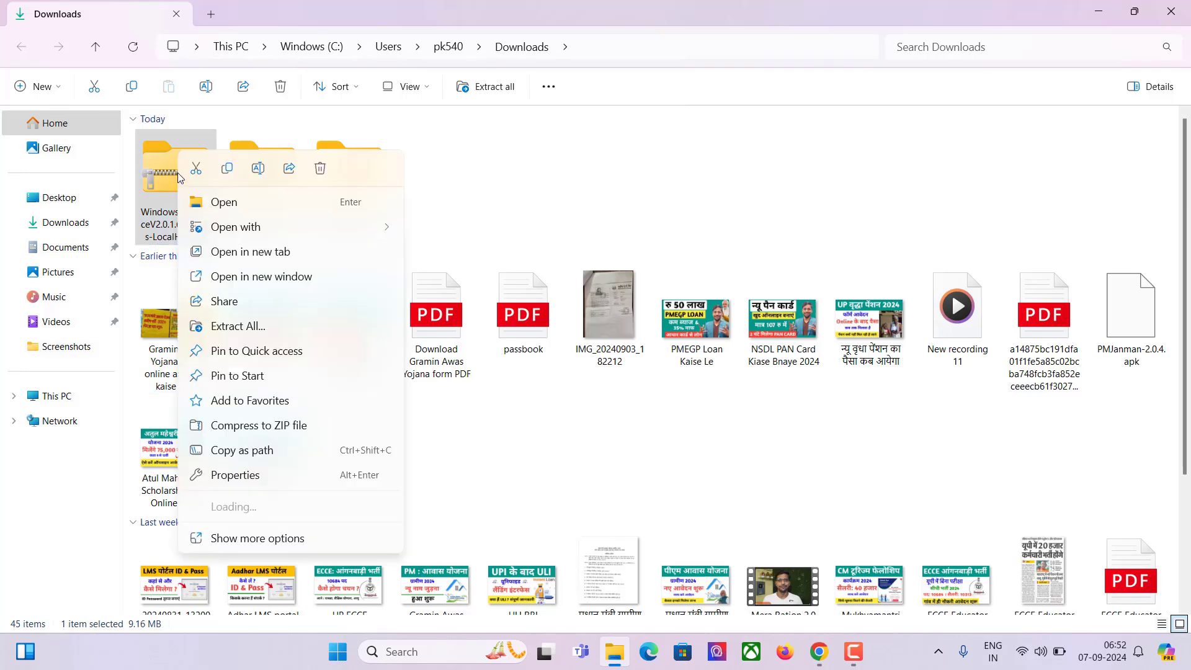
pyautogui.click(242, 327)
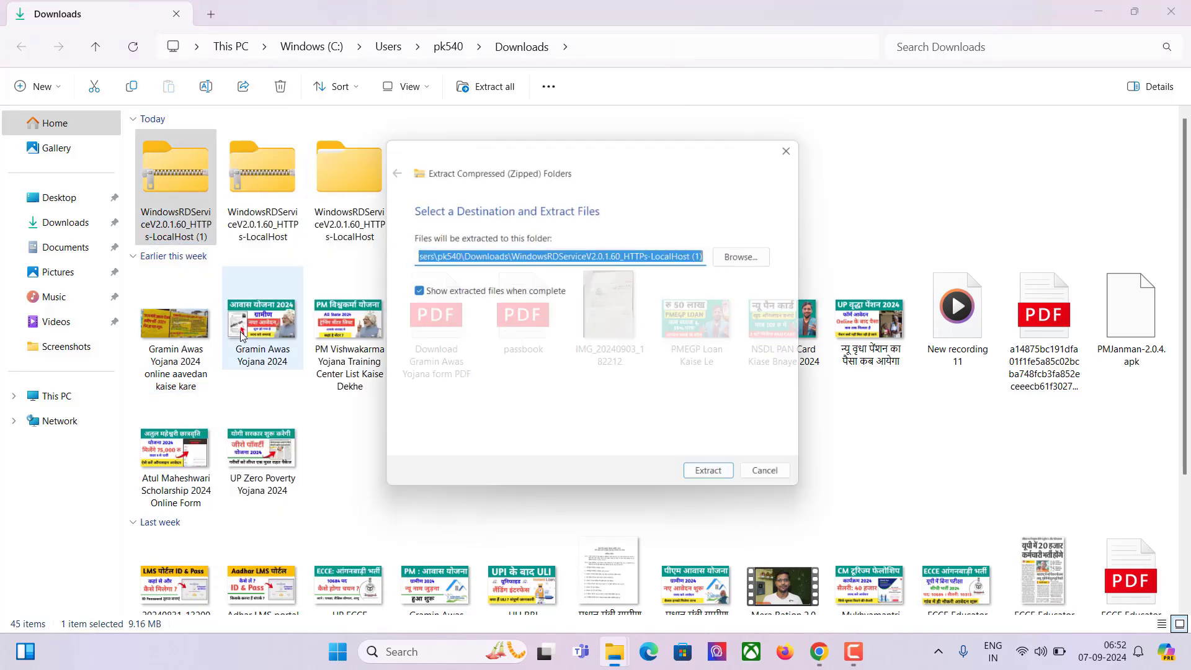
pyautogui.click(738, 485)
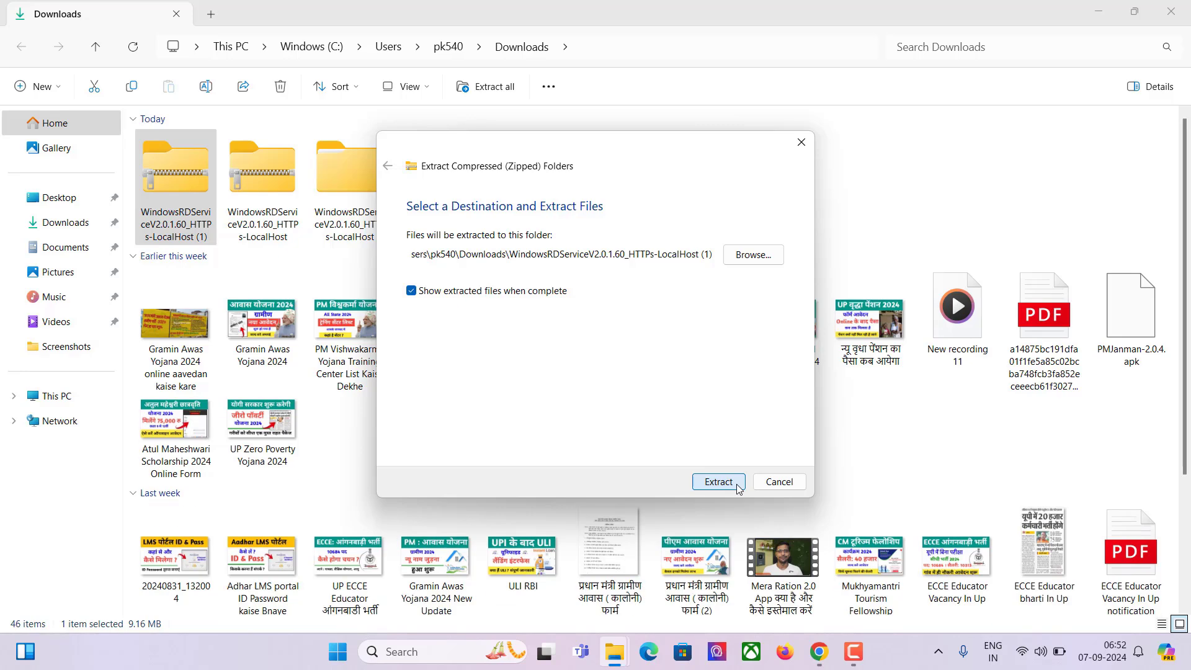
pyautogui.click(719, 482)
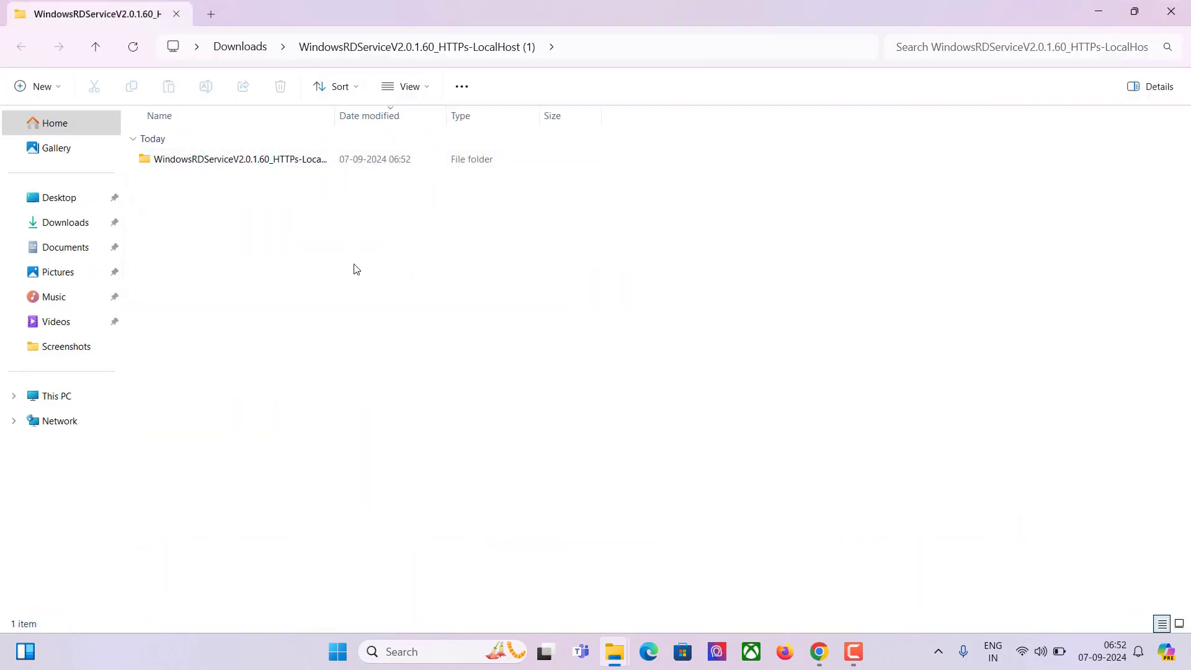
# - Open the inner extracted folder and run the WindowsRDService_HTTPs-LocalHost application as administrator
pyautogui.doubleClick(316, 160)
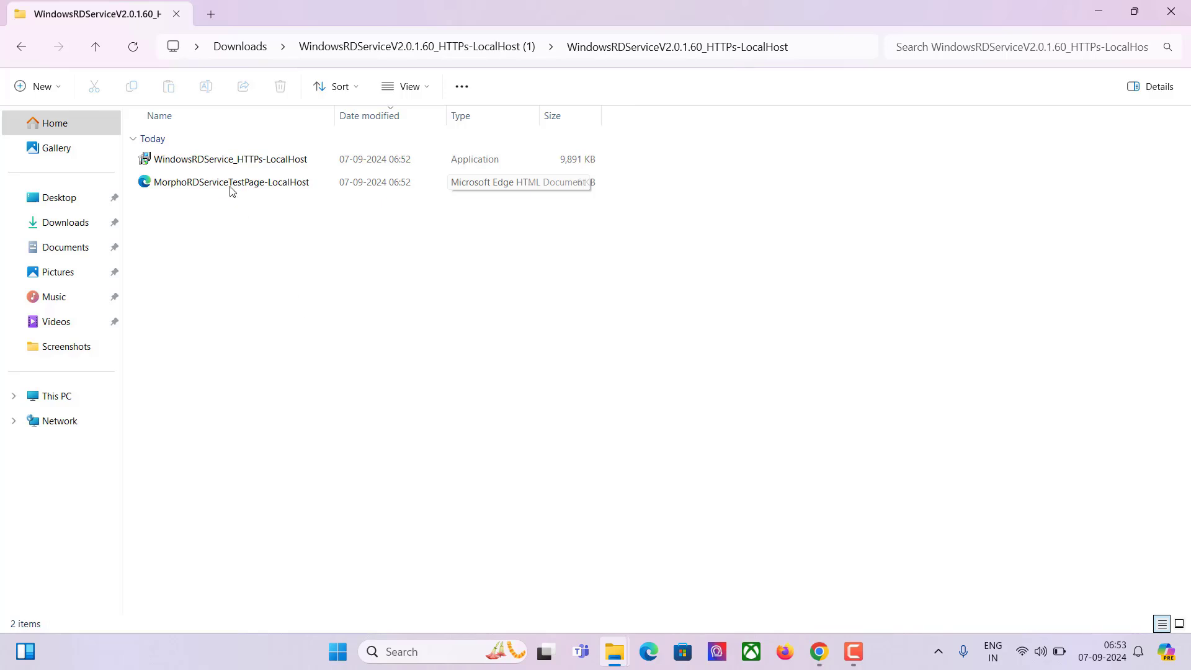
pyautogui.rightClick(520, 164)
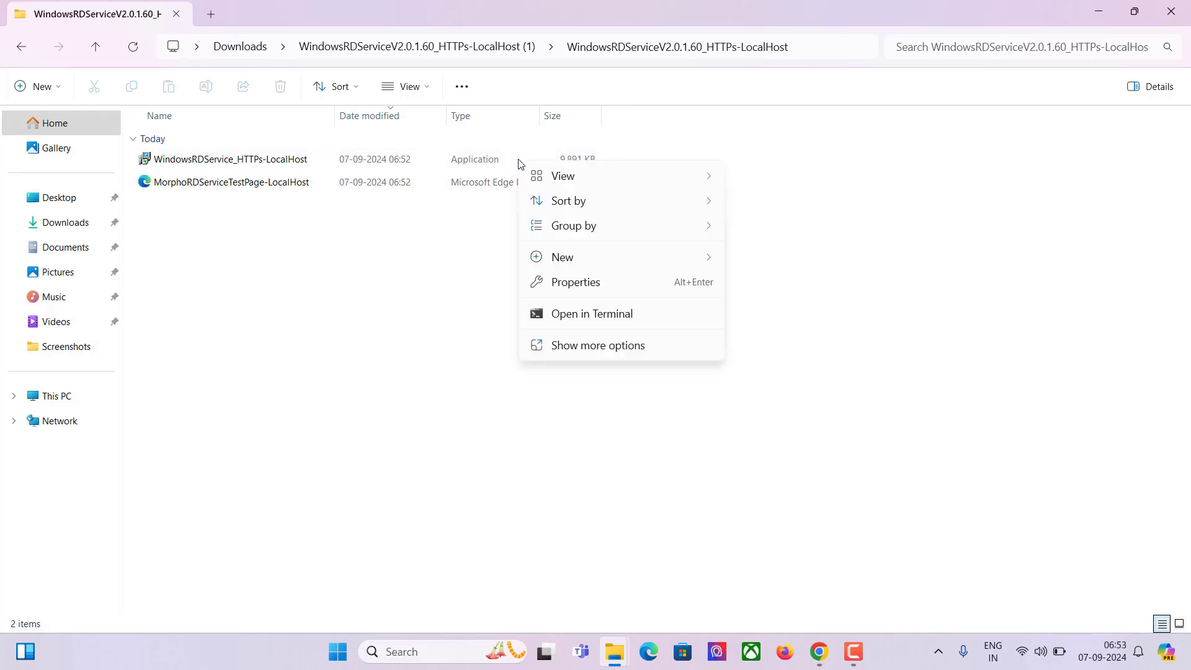
pyautogui.click(420, 168)
pyautogui.rightClick(422, 166)
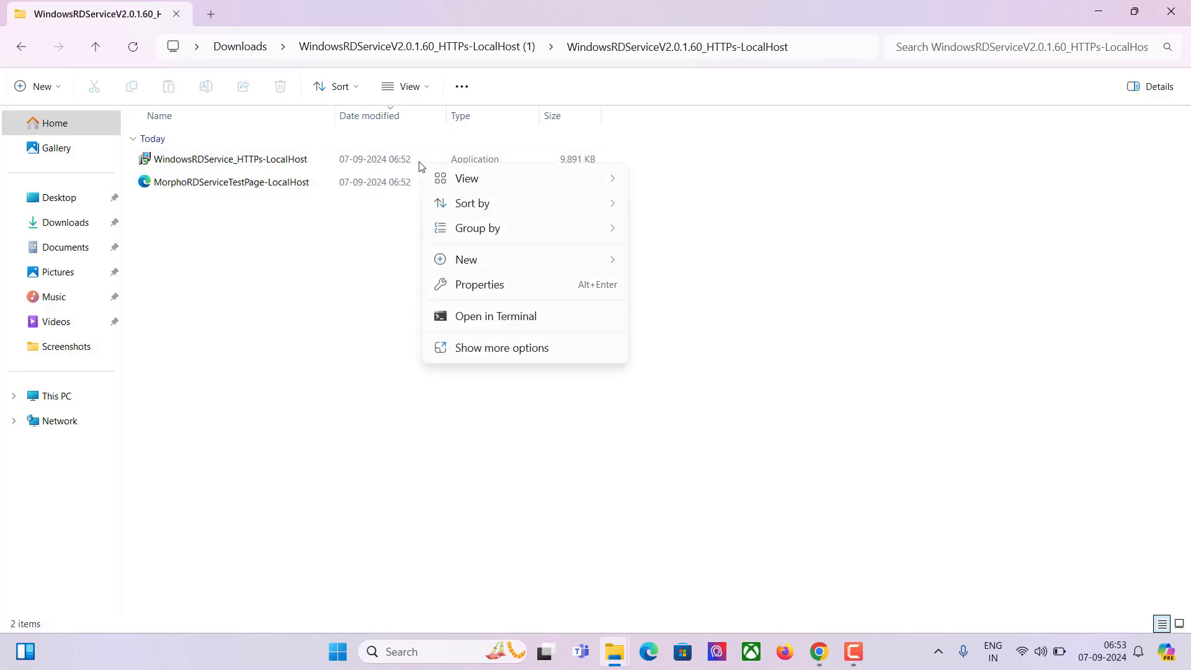
pyautogui.rightClick(380, 159)
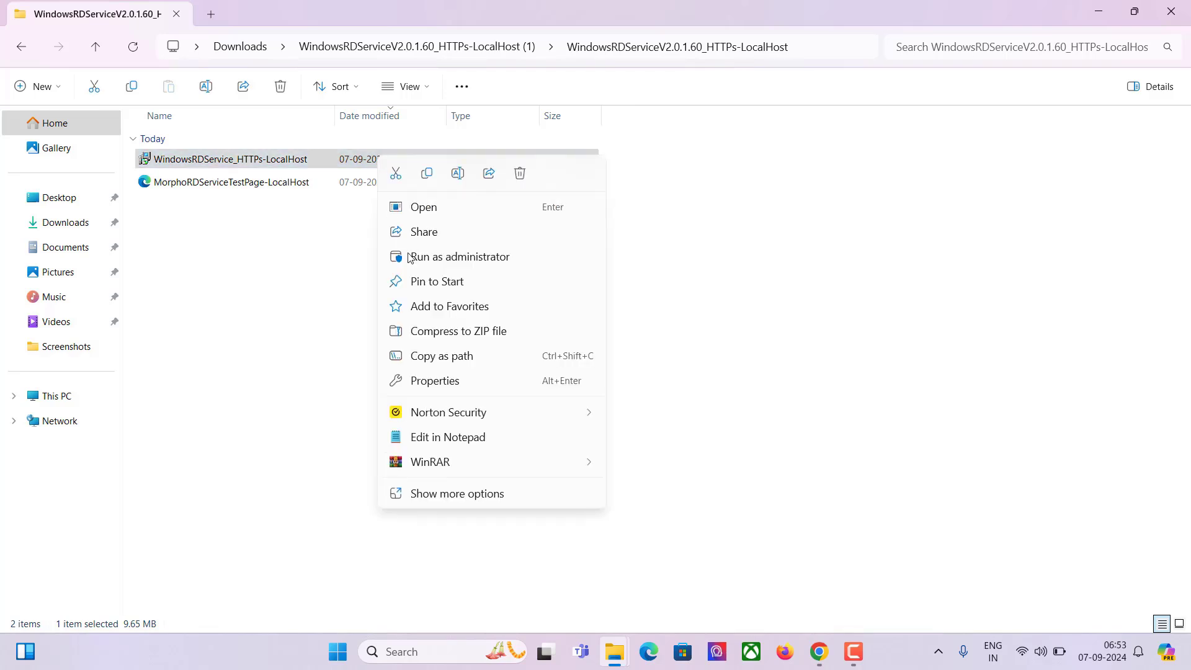
pyautogui.click(482, 259)
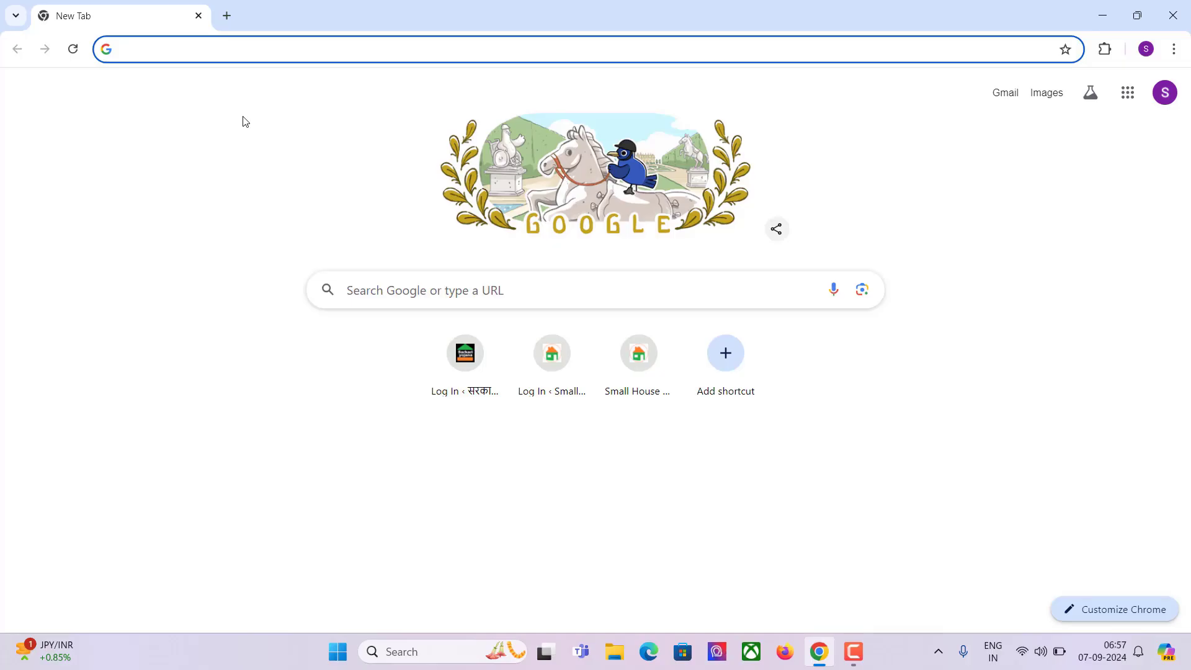
# - Search Google for "csc profile update", open the CSC e-Gov account login page and enter the CSC ID
pyautogui.write('csc')
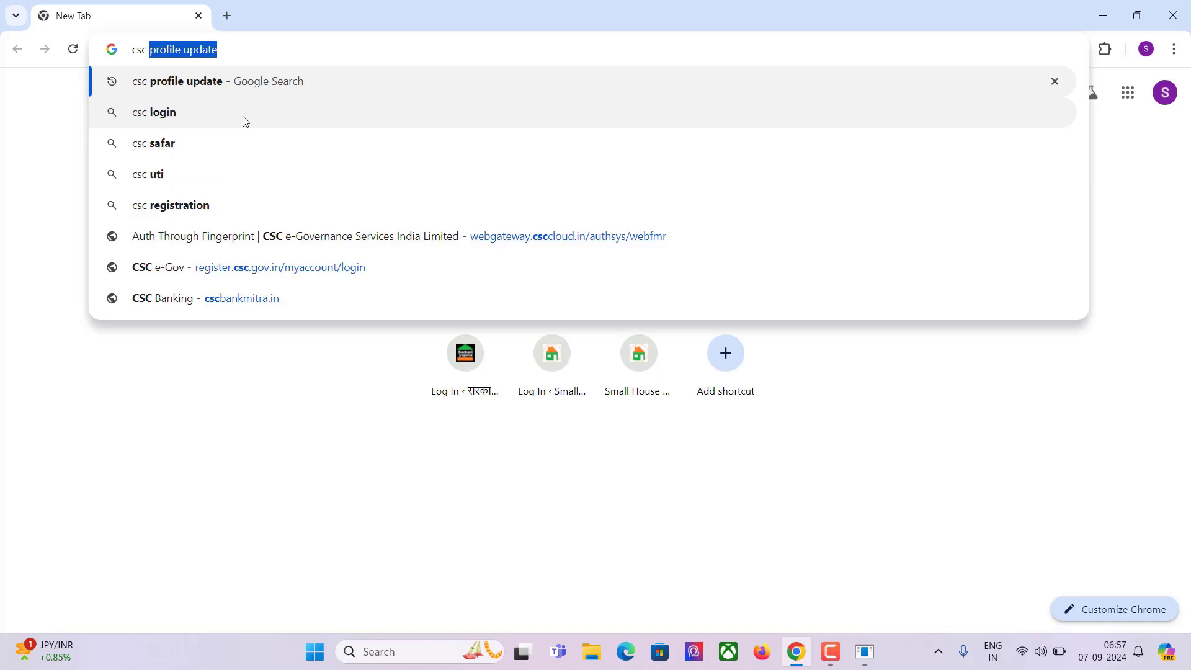
pyautogui.press('Return')
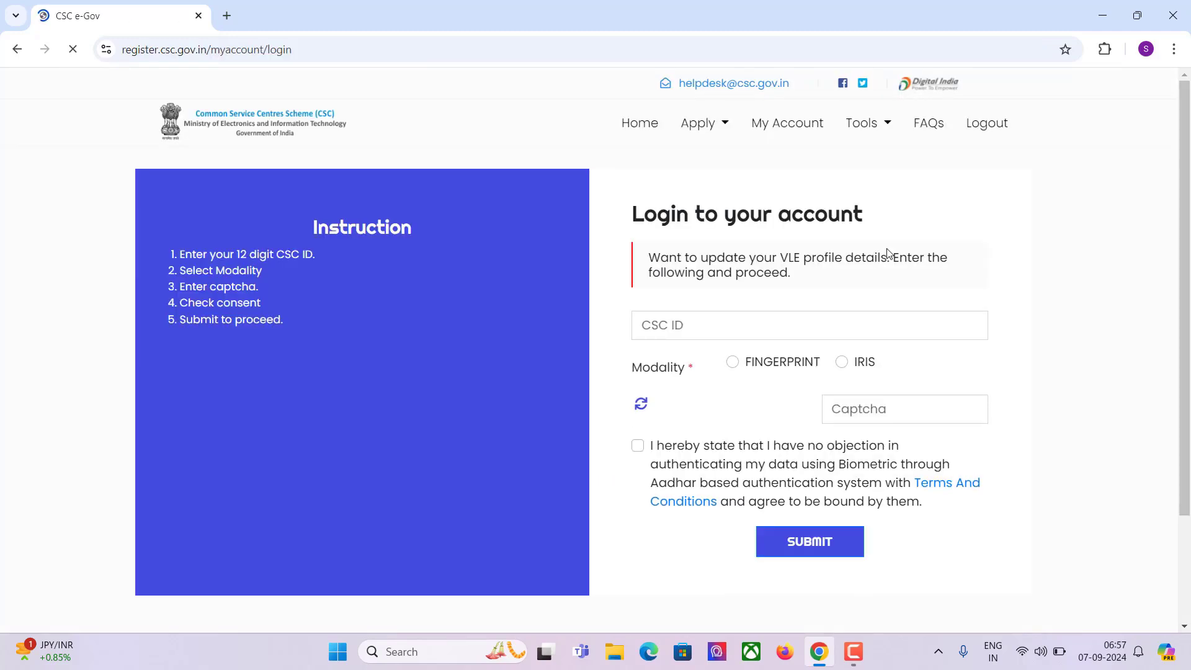
pyautogui.click(713, 325)
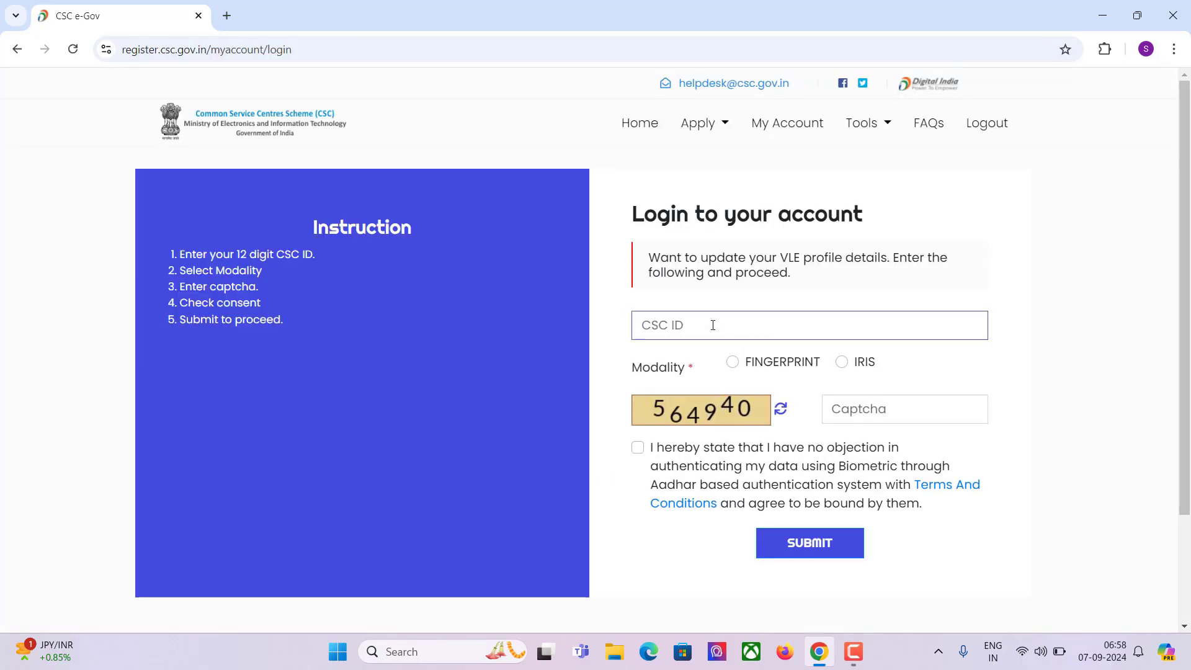
pyautogui.write('*****************')
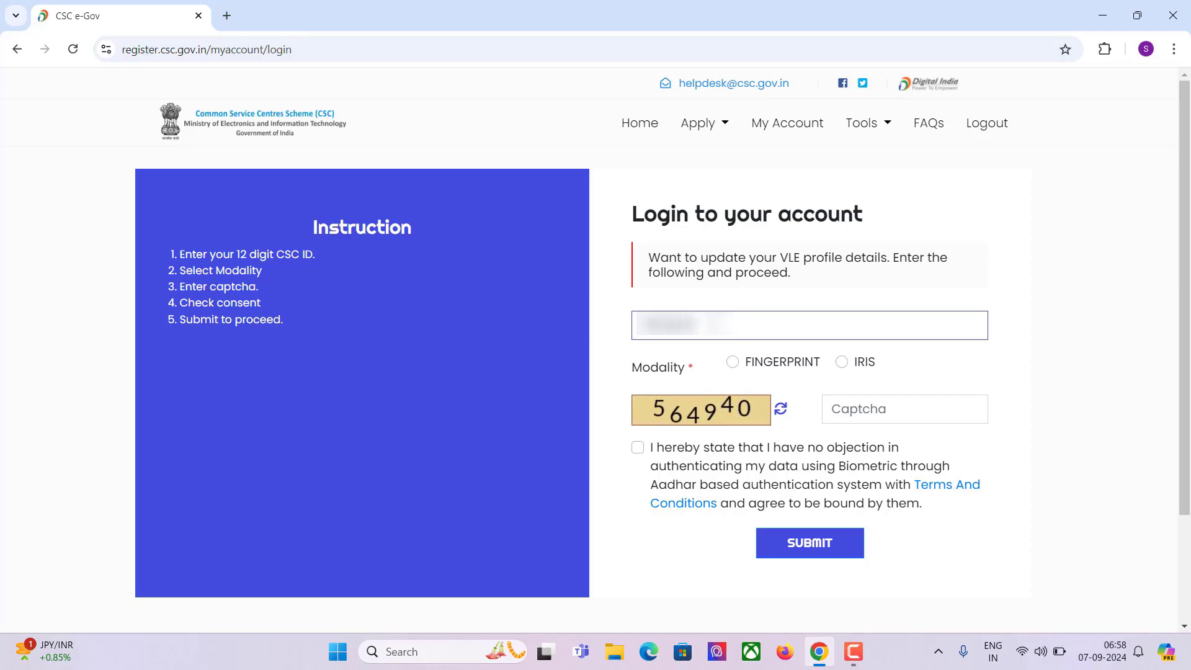
pyautogui.write('****')
# - Choose the FINGERPRINT modality, enter the displayed captcha, accept the biometric consent and submit the CSC login form
pyautogui.click(732, 362)
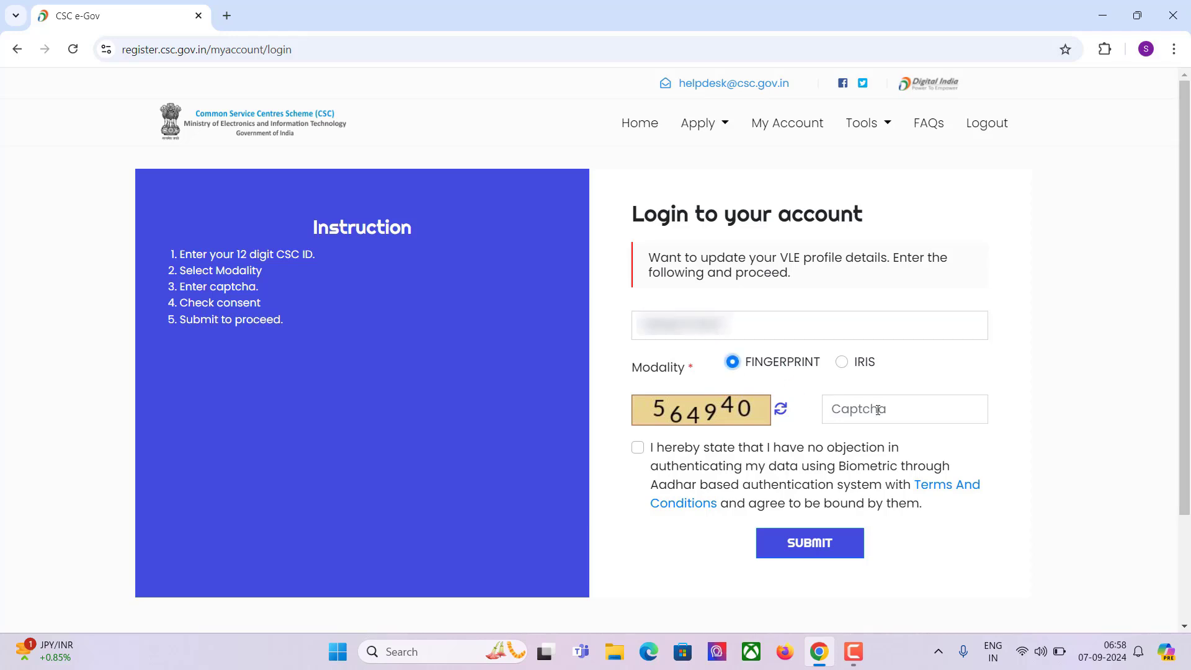
pyautogui.click(878, 410)
pyautogui.write('564940')
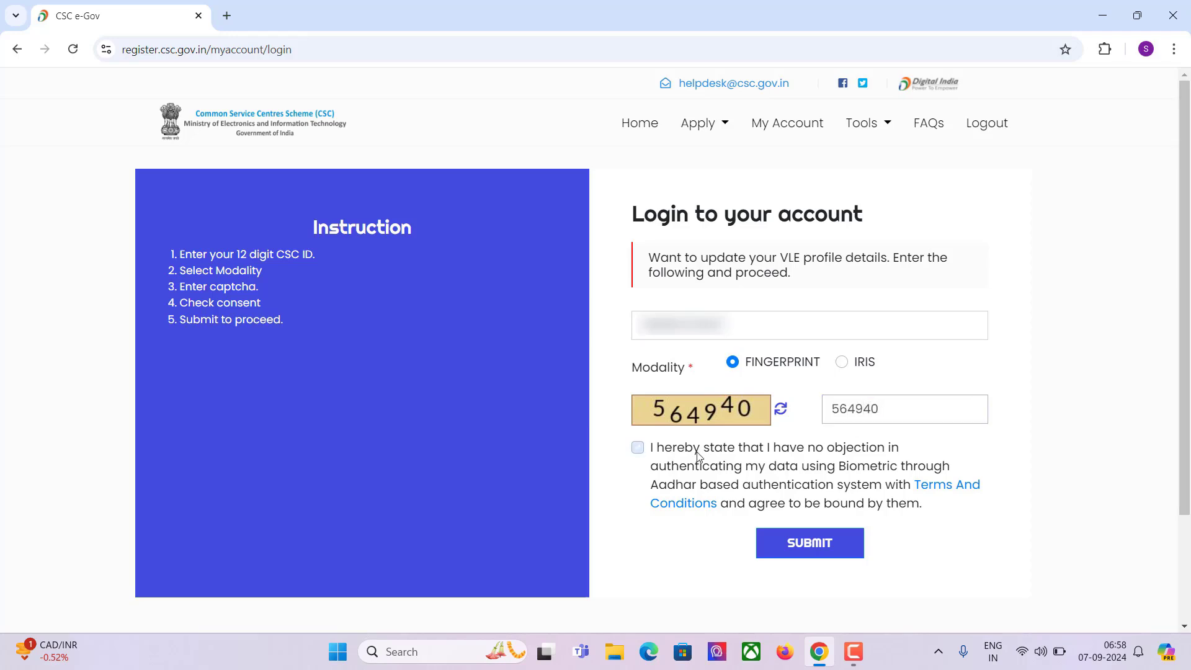
pyautogui.click(638, 447)
pyautogui.click(788, 550)
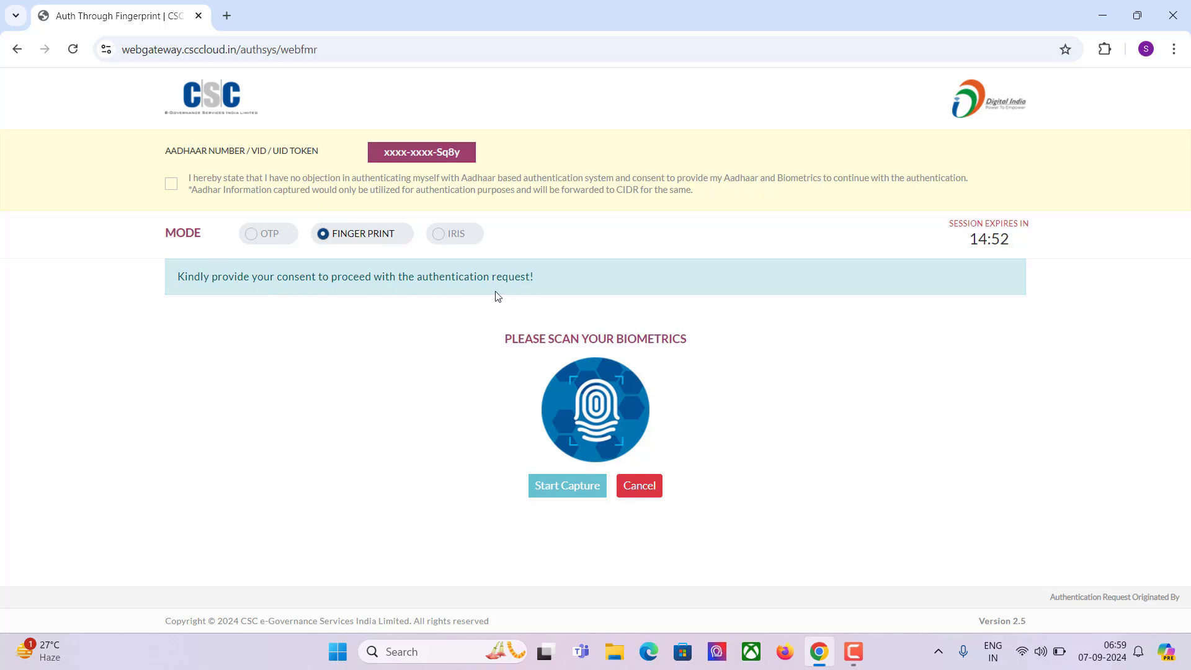
# - Give consent for Aadhaar-based authentication and start the fingerprint capture to log in to the CSC account
pyautogui.click(171, 185)
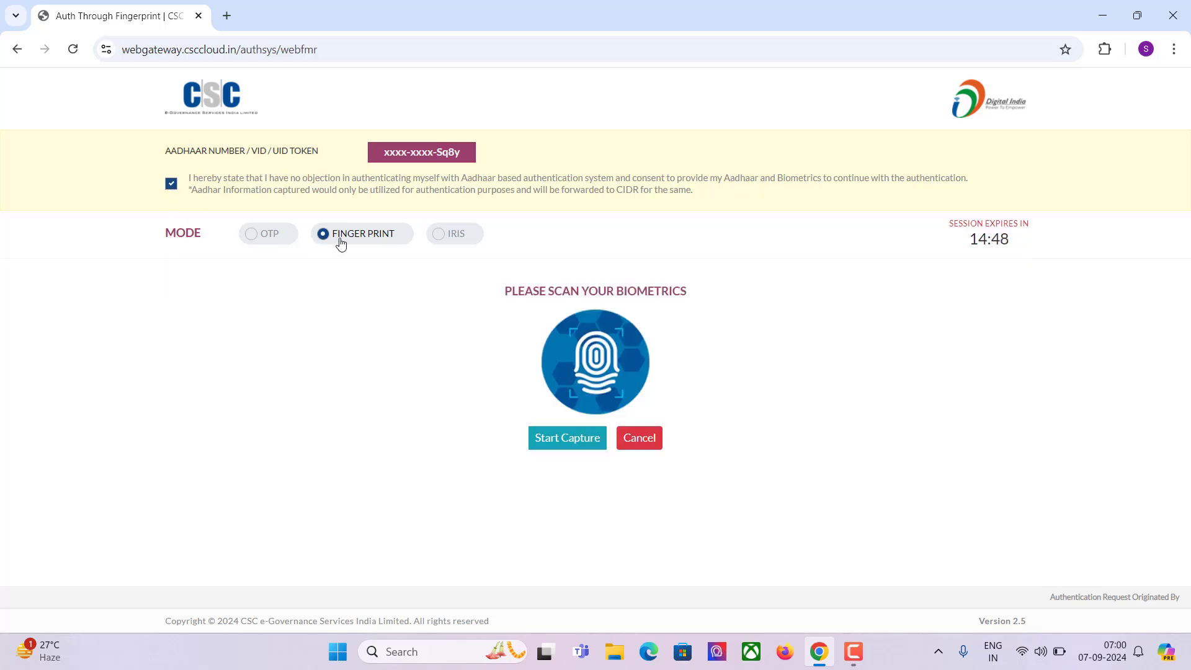
pyautogui.click(550, 437)
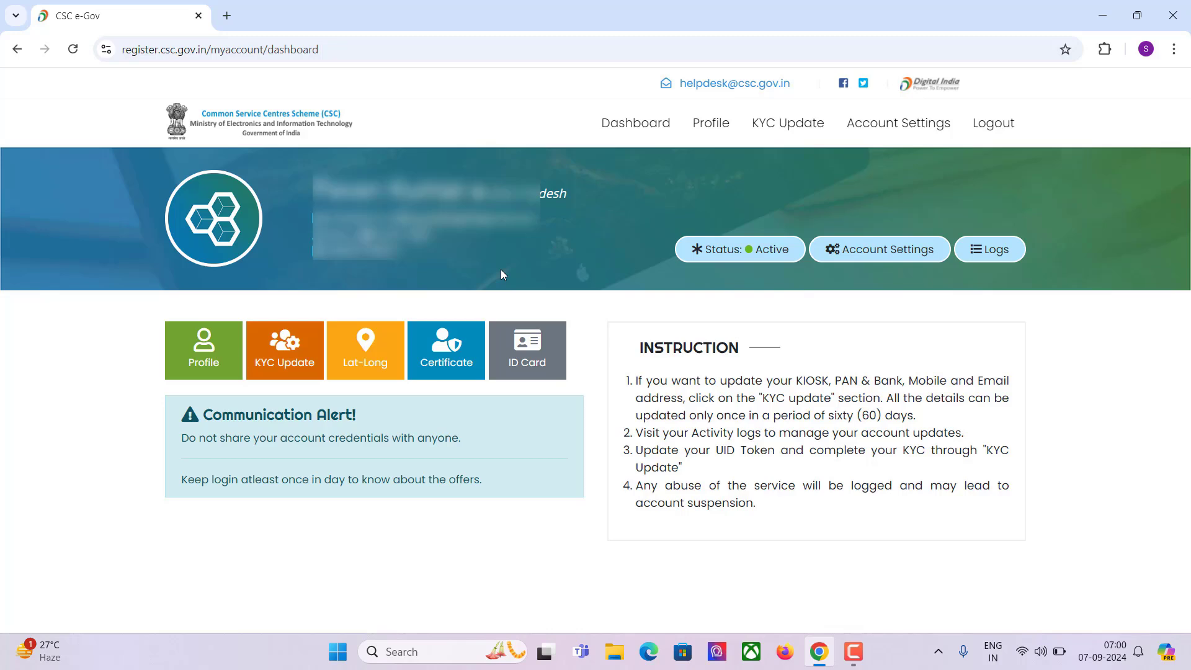
# - Minimize the Chrome window and refresh the desktop
pyautogui.click(1104, 19)
pyautogui.rightClick(558, 181)
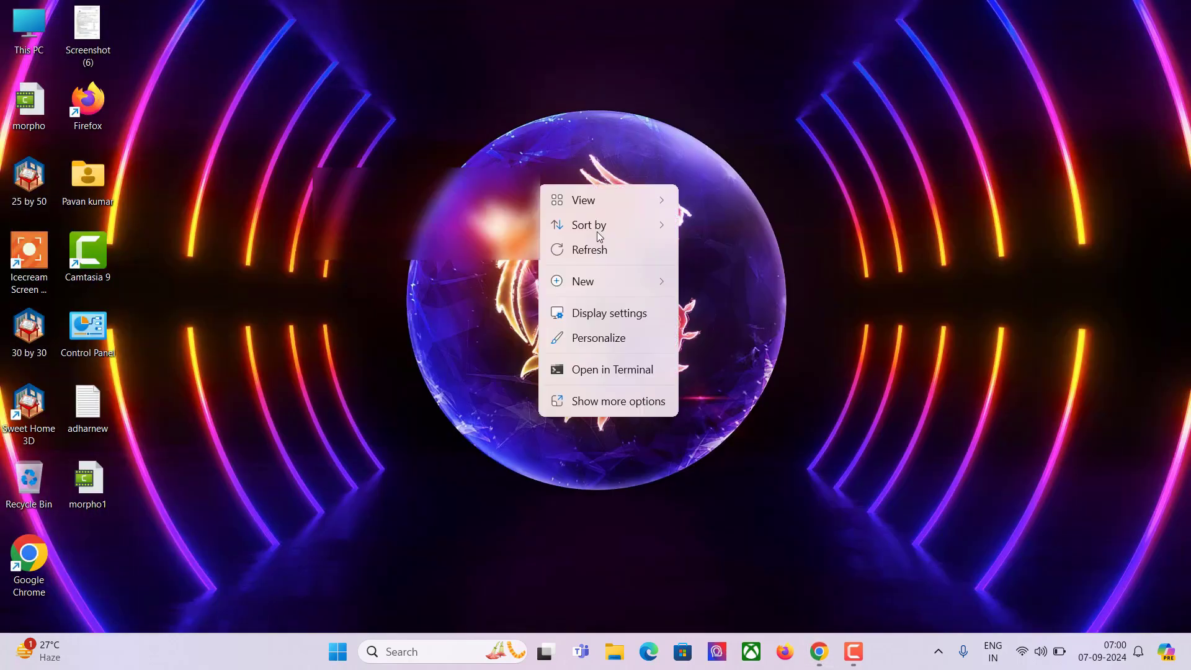
pyautogui.click(600, 248)
pyautogui.rightClick(401, 180)
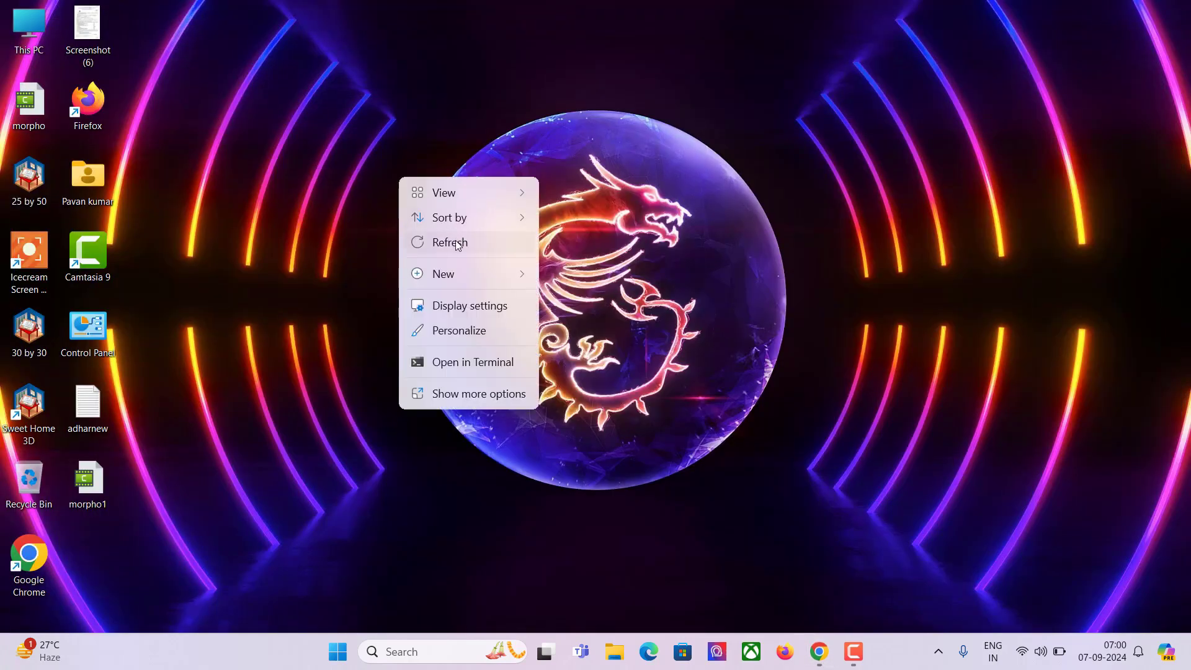